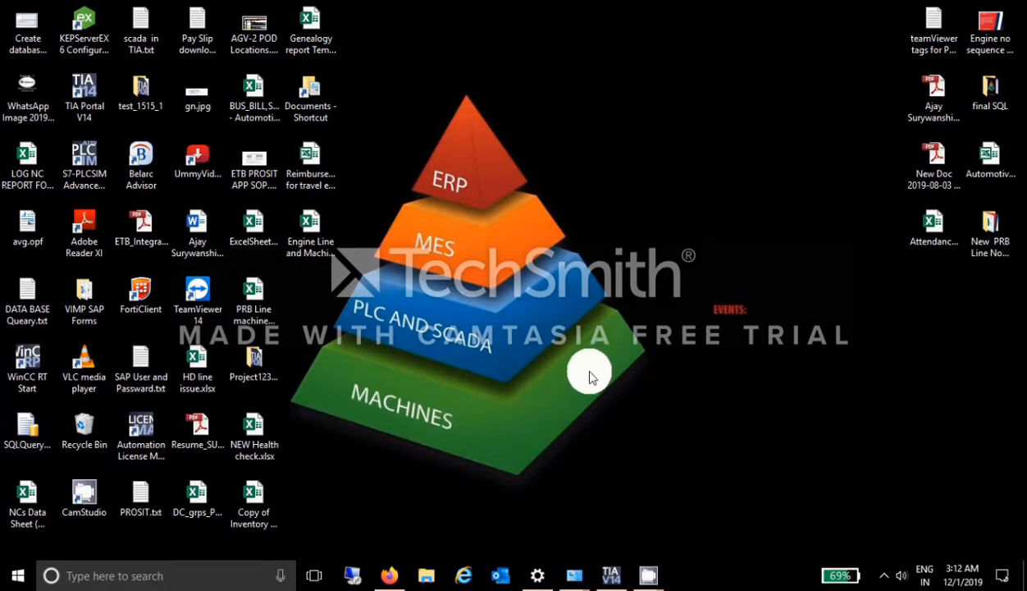
Review the start/stop motor ladder logic in Main [OB1] of the open TIA Portal project, then return to the desktop.
click(90, 181)
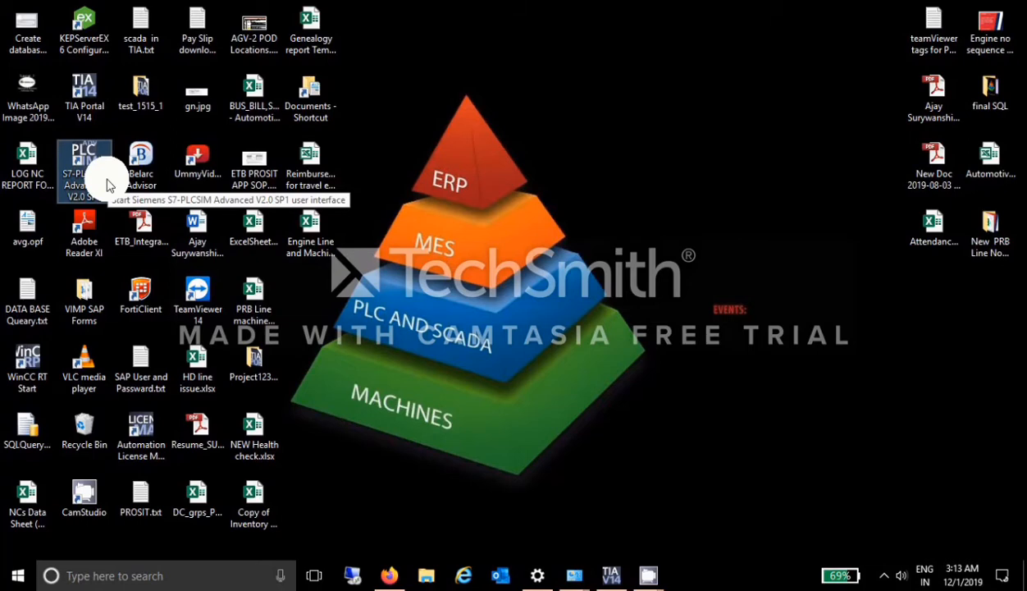
click(611, 575)
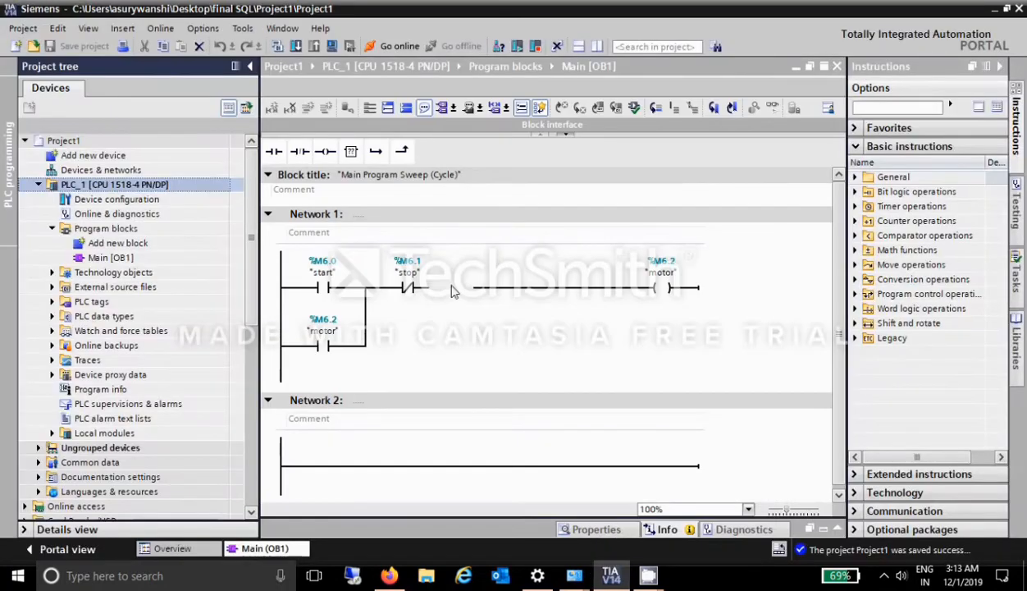
click(331, 264)
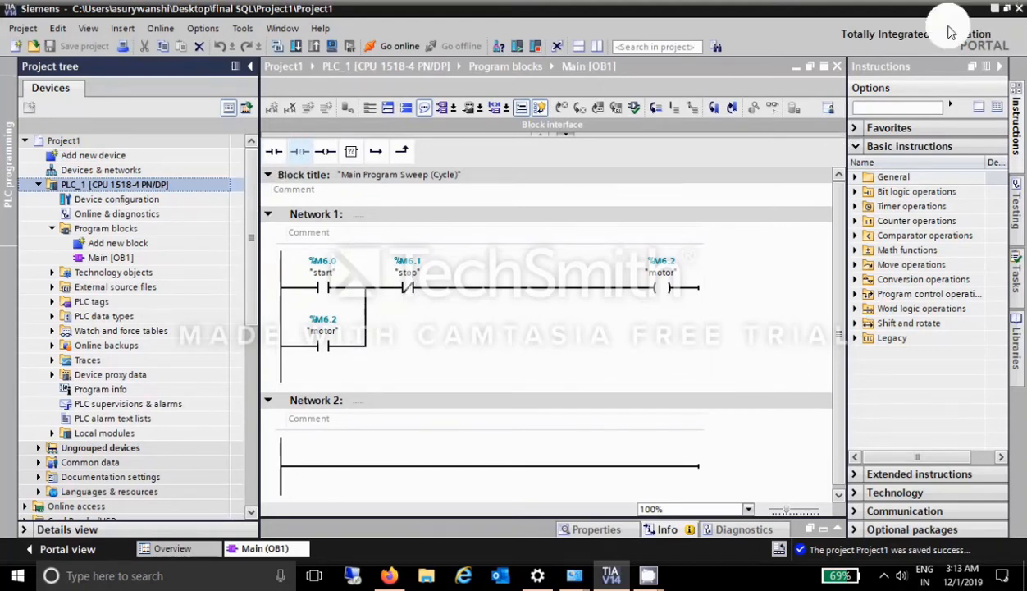
click(999, 17)
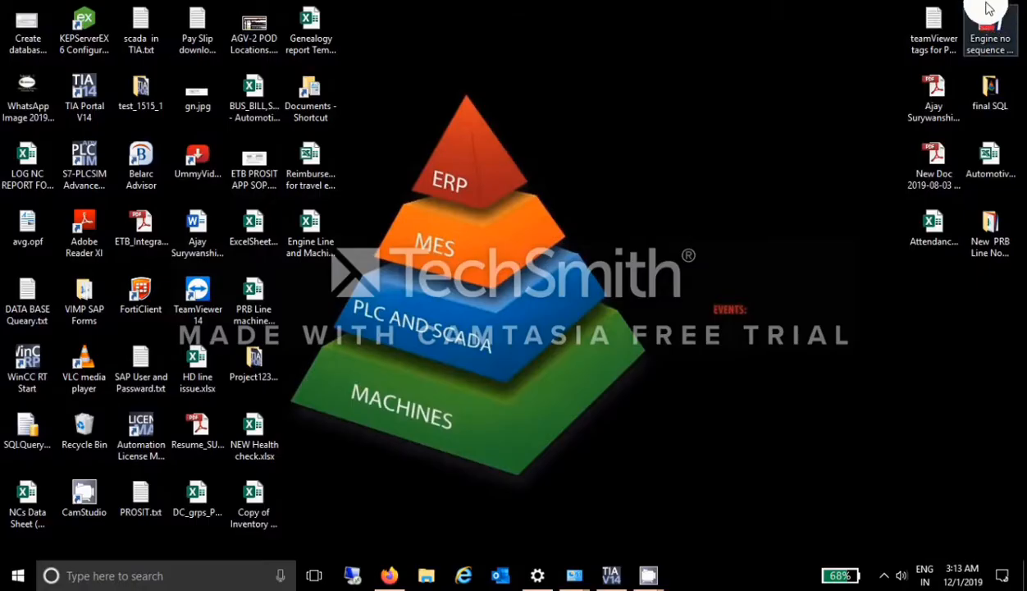
Launch S7-PLCSIM Advanced V2.0 SP1 as administrator and name the virtual PLC instance PLC1.
right_click(104, 162)
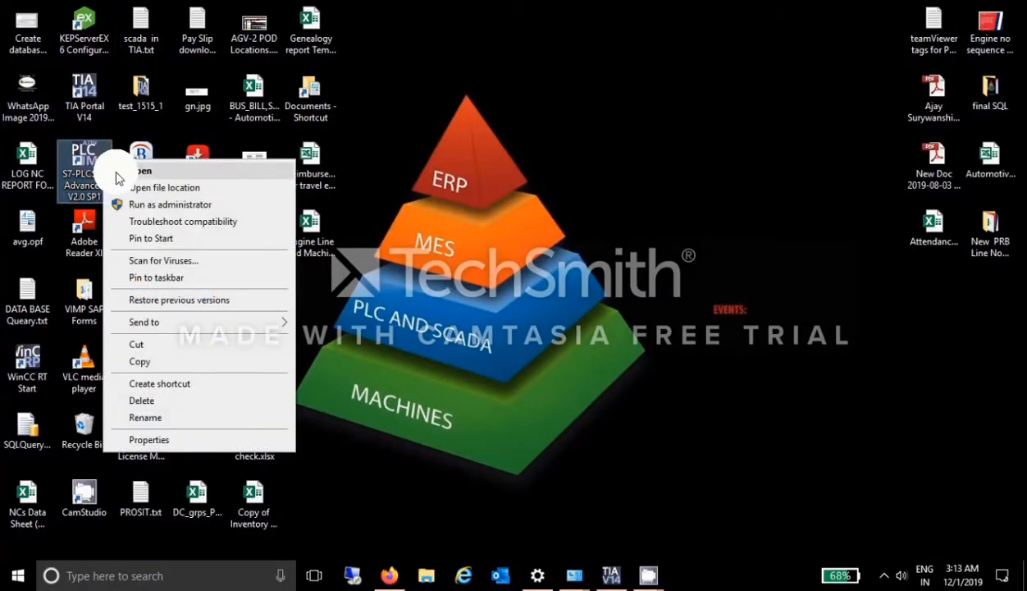
click(145, 215)
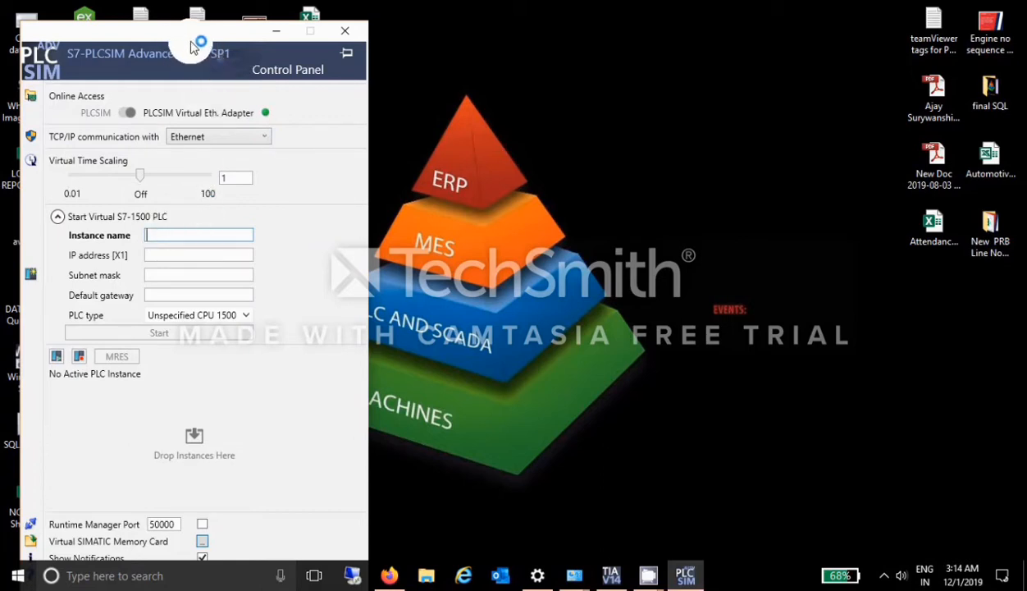
text(P)
key(BackSpace)
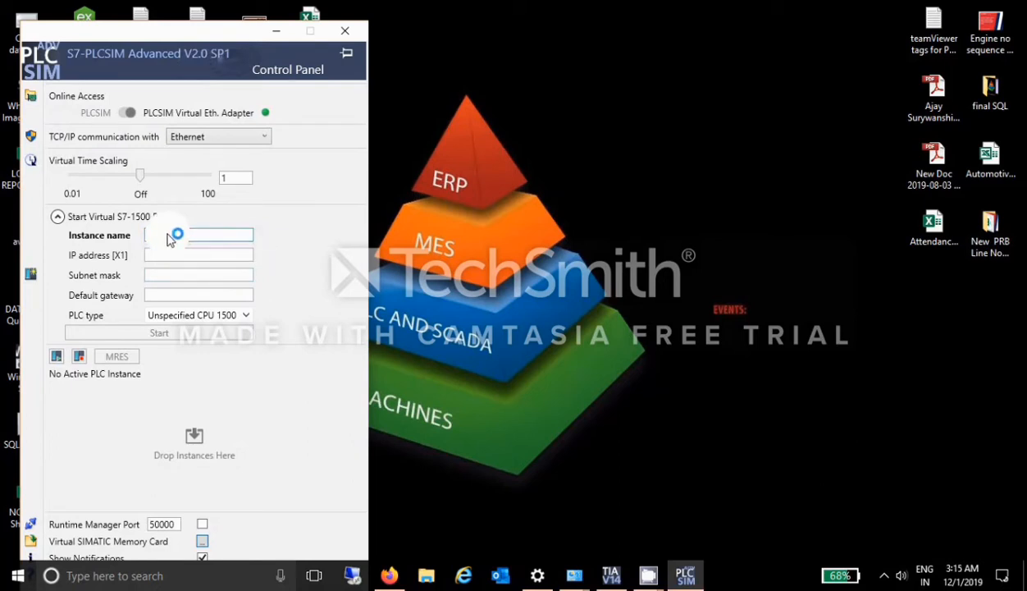
text(PLC)
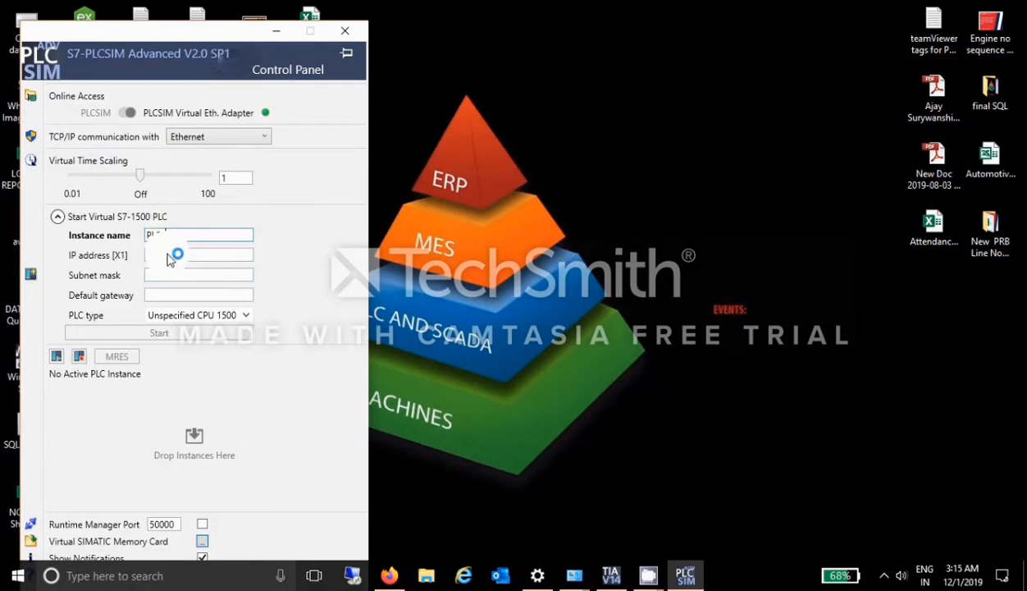
click(170, 258)
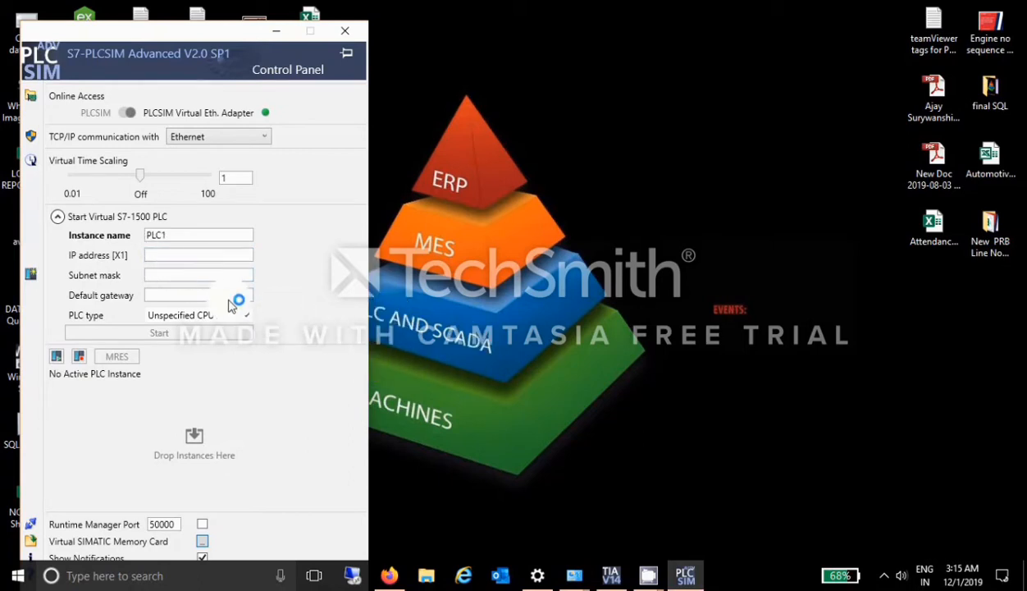
Switch to TIA Portal, open the device configuration of PLC_1 and display the CPU's general properties in an enlarged area.
click(611, 575)
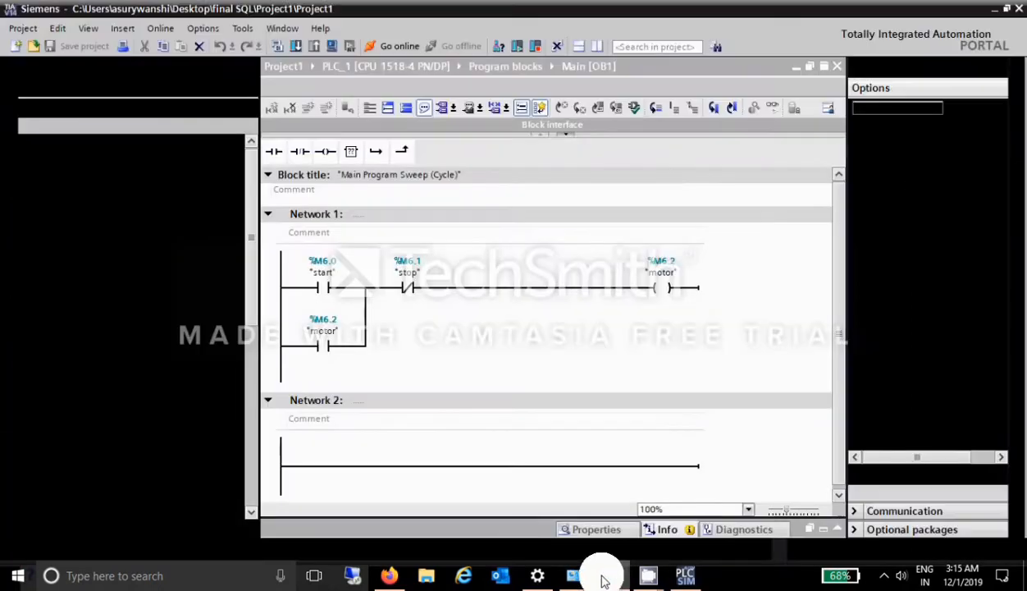
click(119, 204)
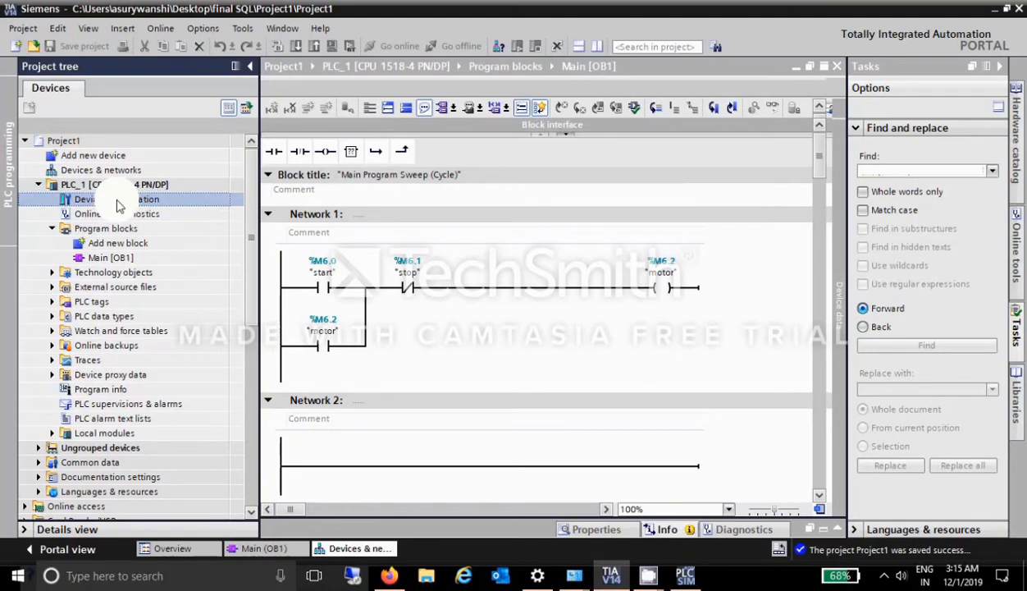
click(466, 321)
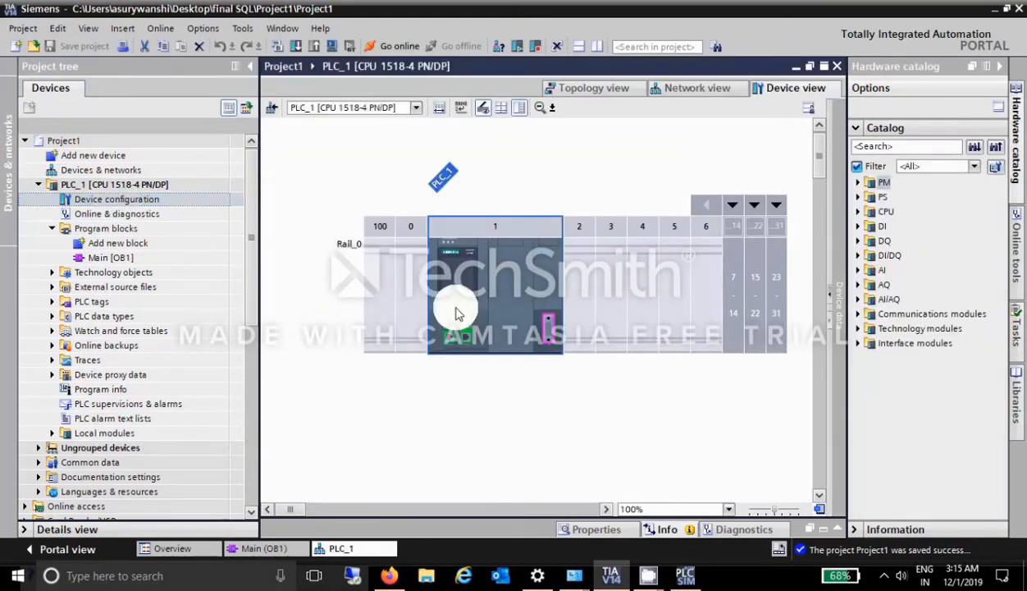
click(497, 514)
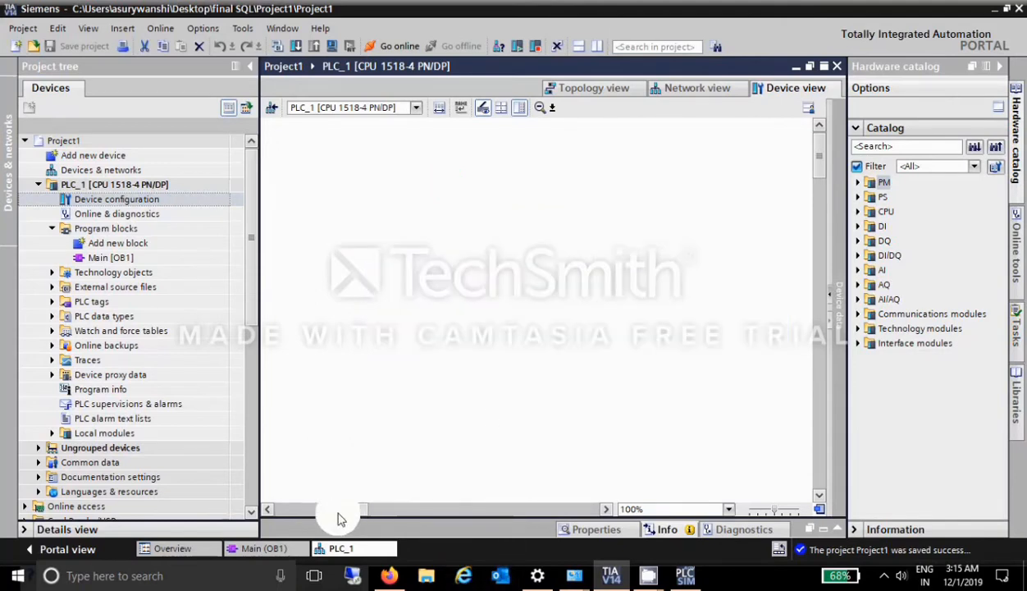
drag(340, 513, 244, 502)
click(482, 502)
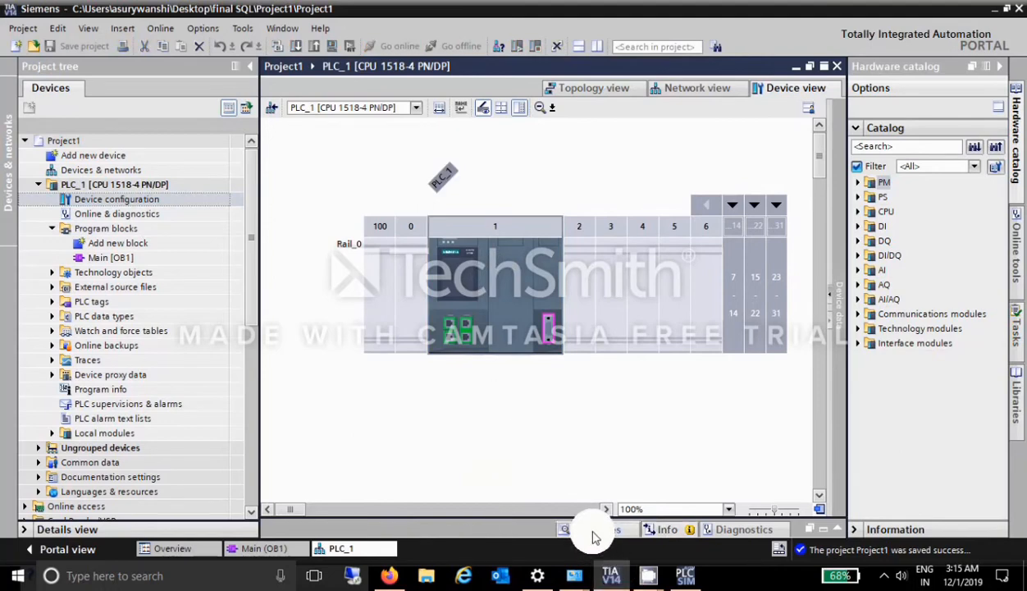
click(492, 522)
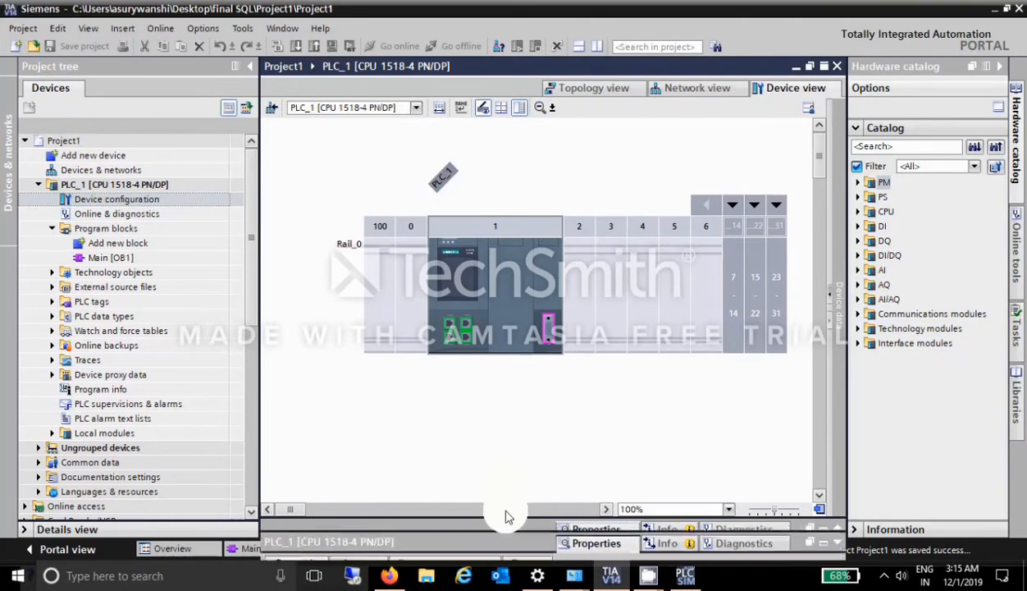
drag(403, 449, 401, 202)
click(325, 207)
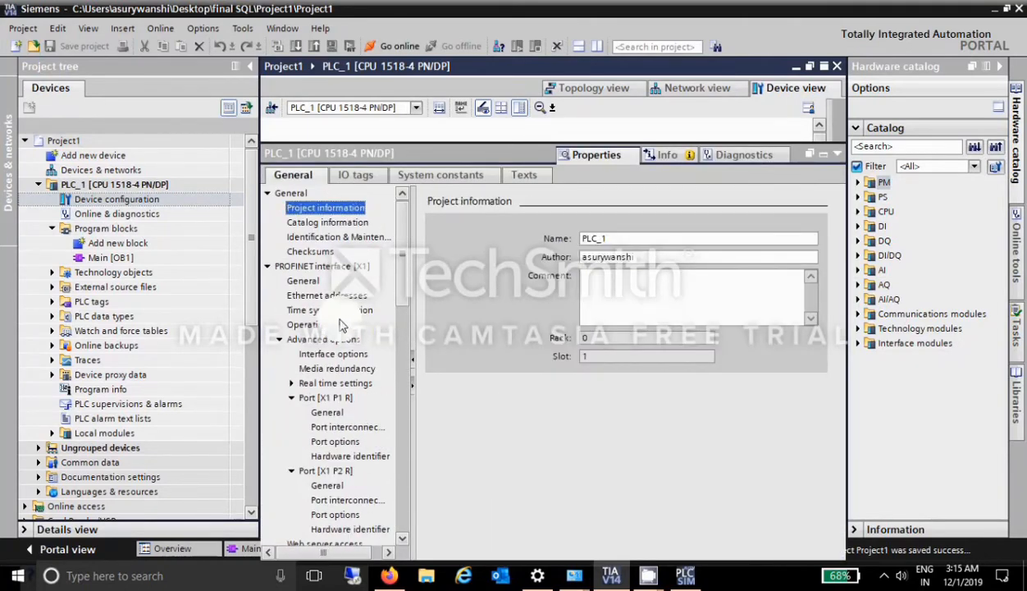
Set the IP address of PROFINET interface [X1] to 192.168.0.10 and enable the router with address 192.168.0.12.
click(335, 310)
click(329, 296)
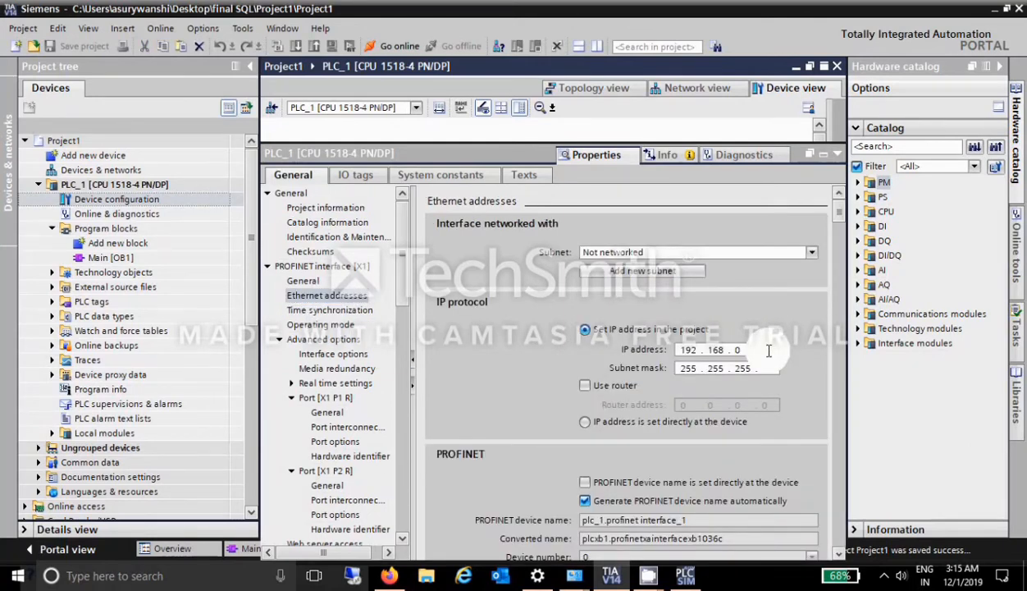
text(10)
click(585, 386)
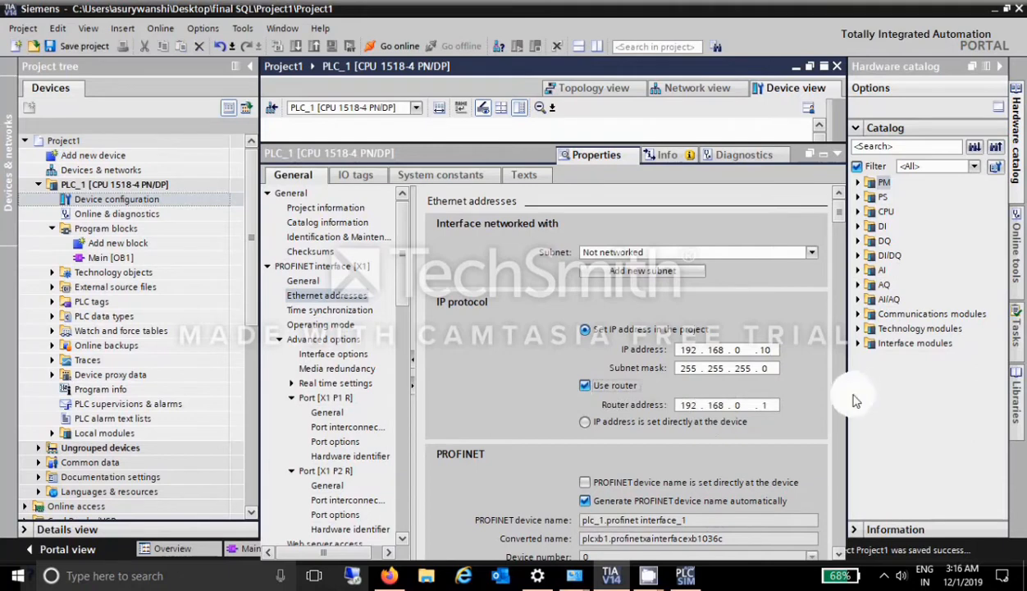
click(764, 405)
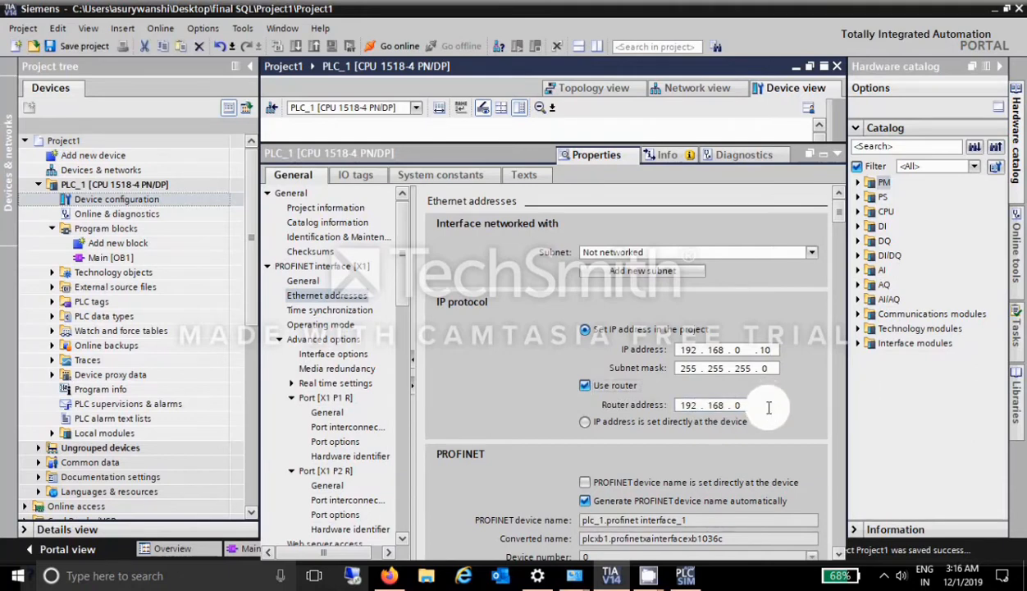
text(12)
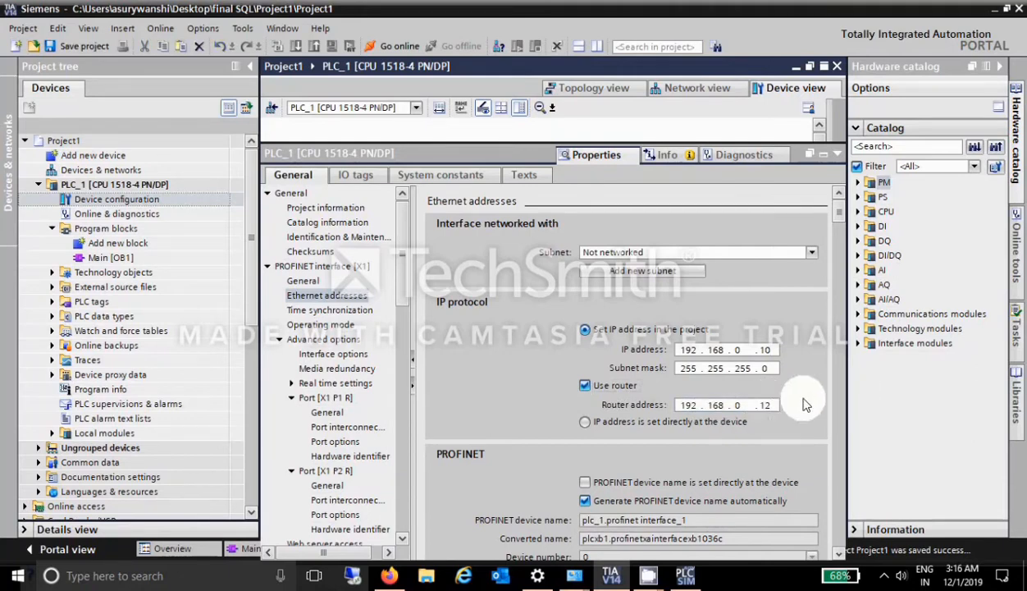
scroll(644, 410, down, 3)
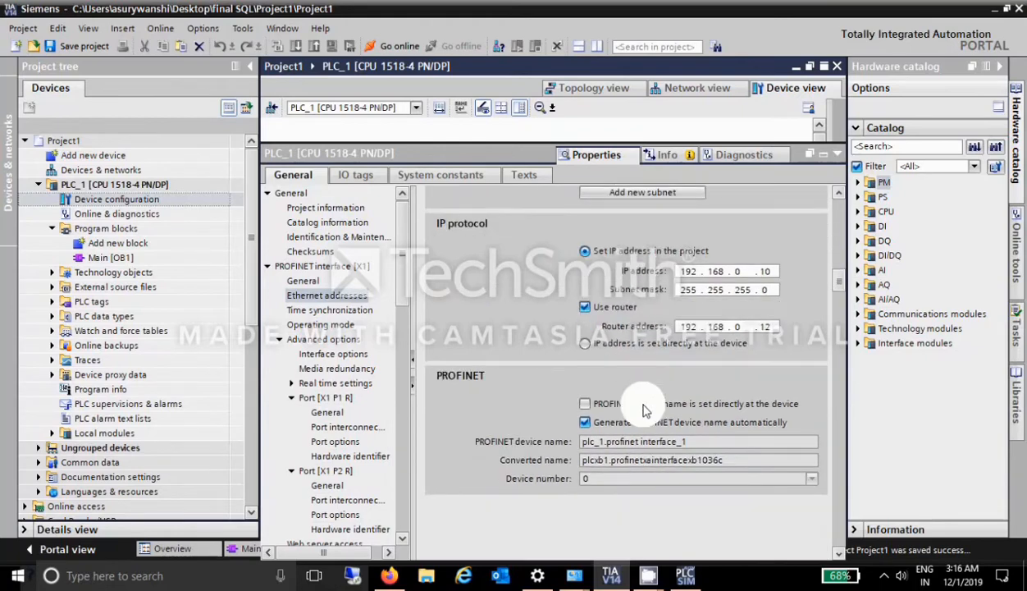
scroll(644, 410, up, 3)
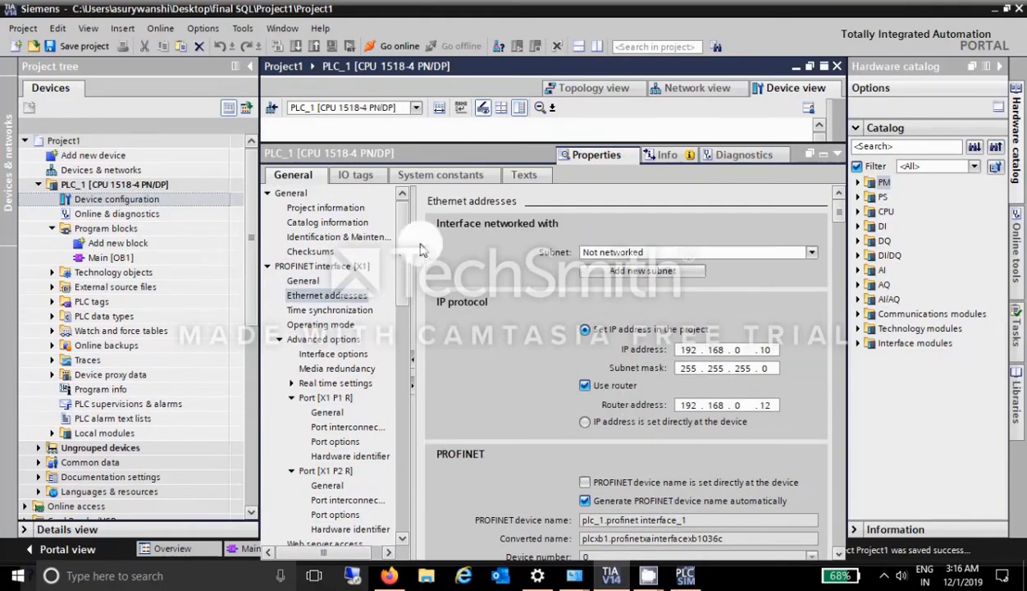
Go through the remaining PROFINET interface [X1] settings and enable web server access using this interface.
scroll(402, 242, down, 1)
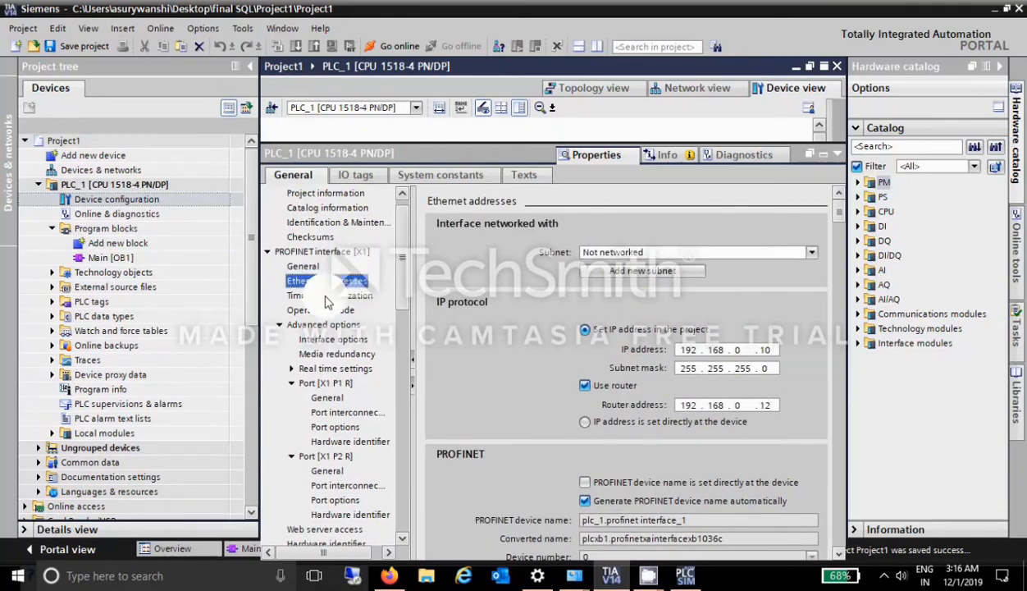
click(330, 296)
click(325, 311)
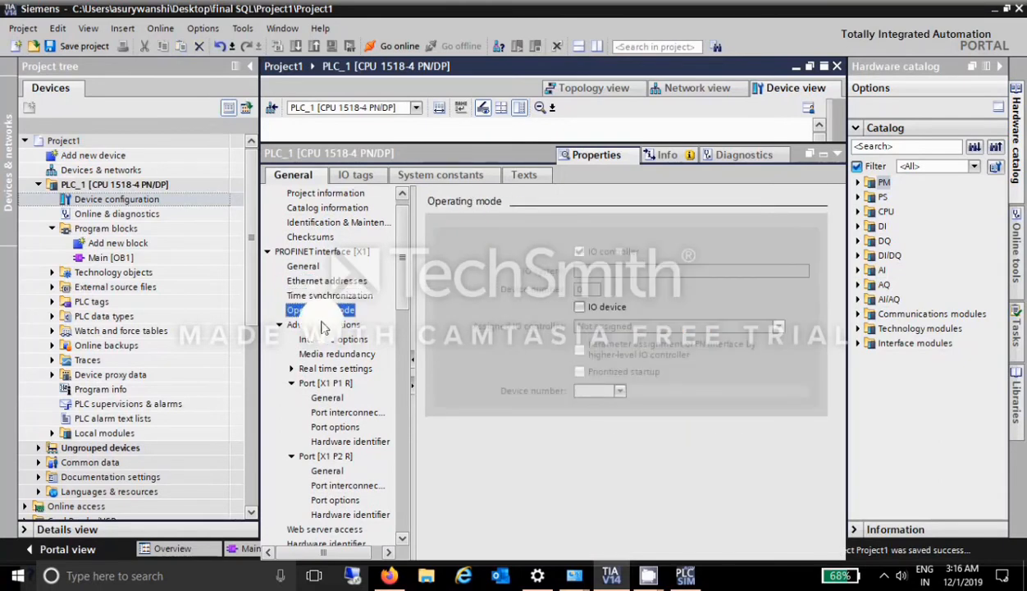
click(325, 326)
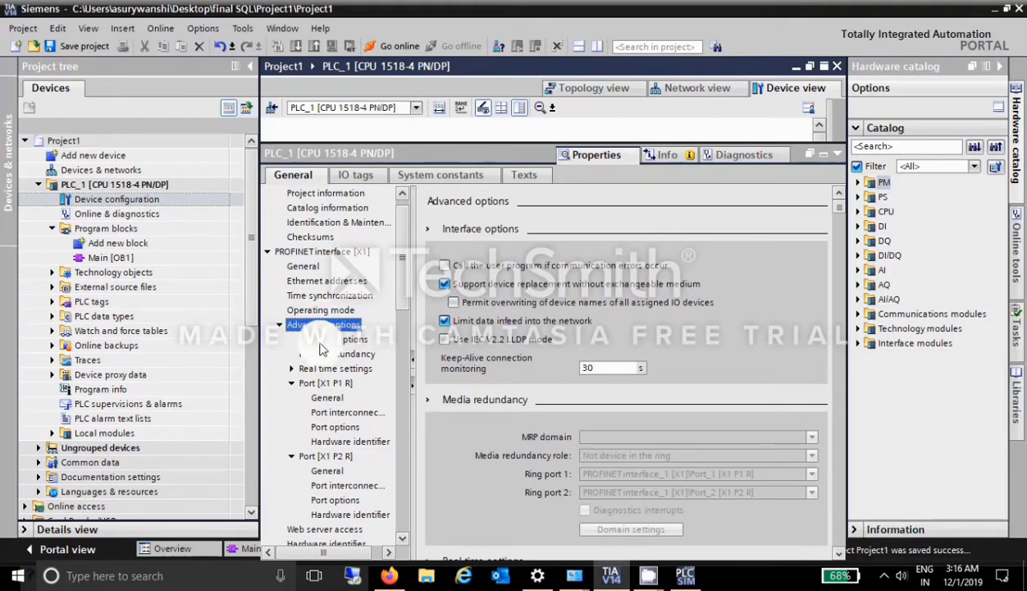
click(323, 340)
click(322, 354)
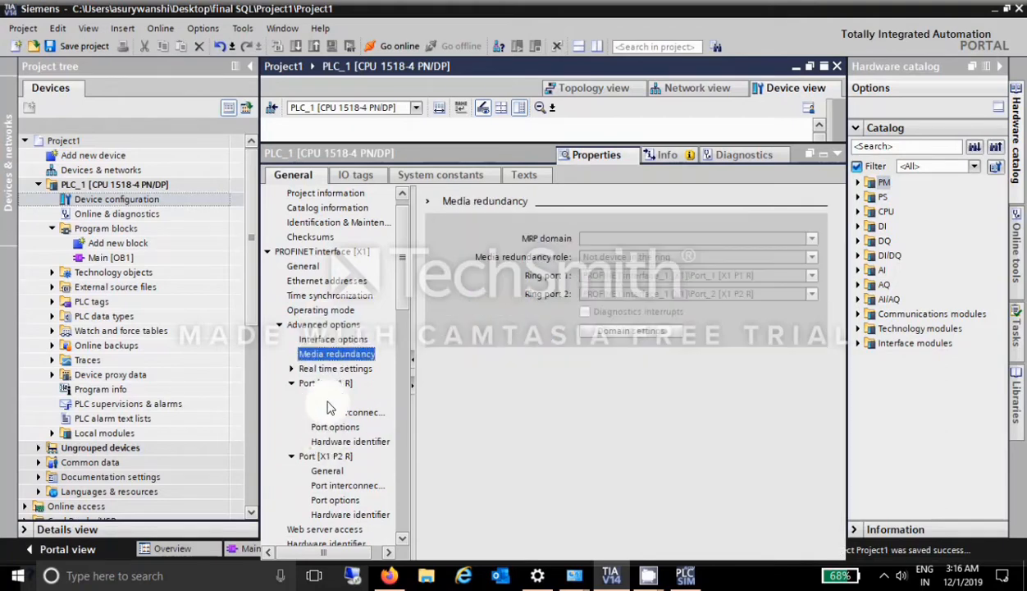
scroll(400, 236, down, 3)
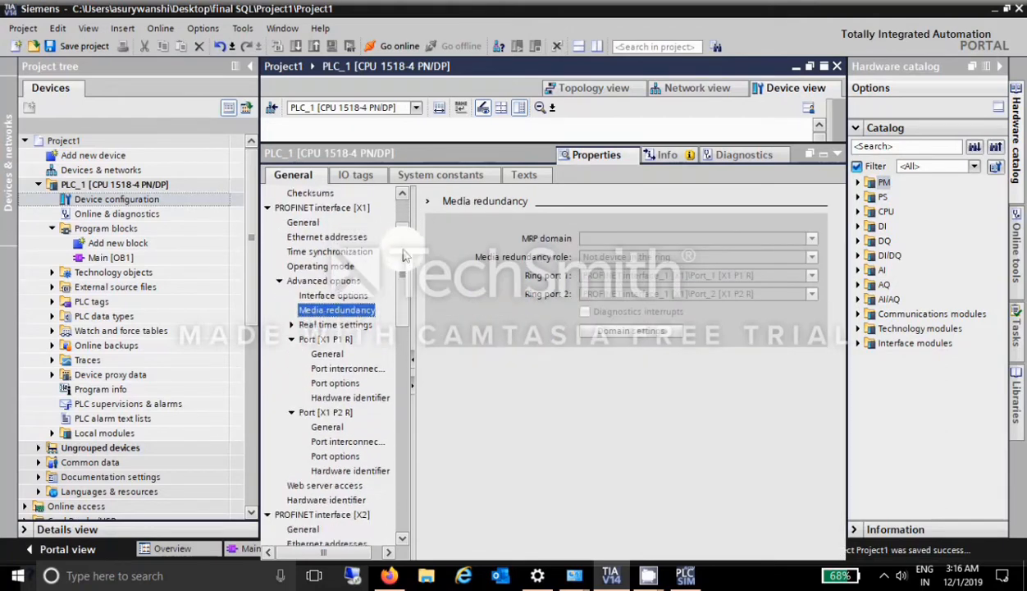
click(341, 384)
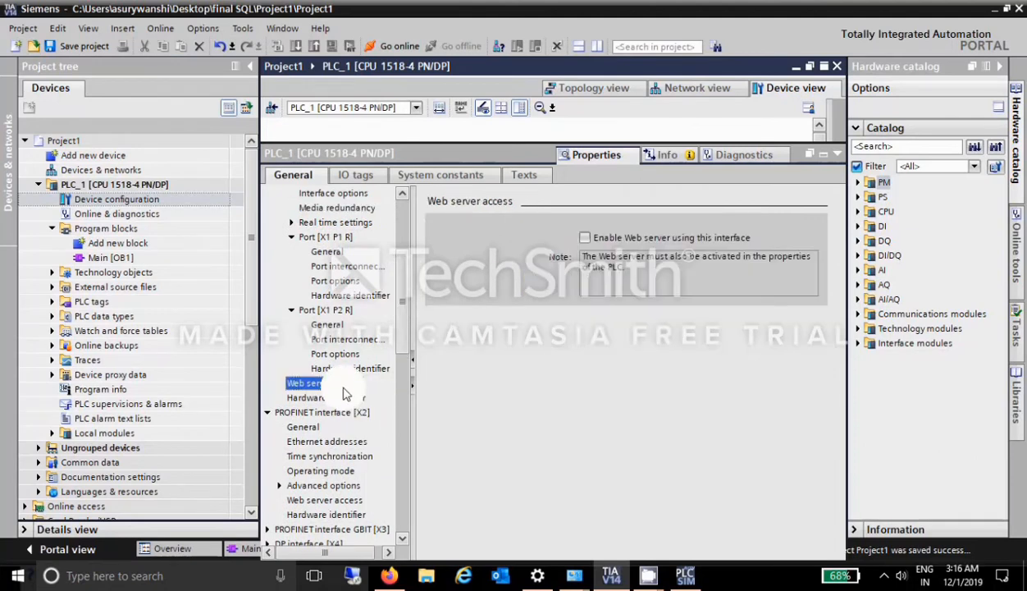
click(584, 238)
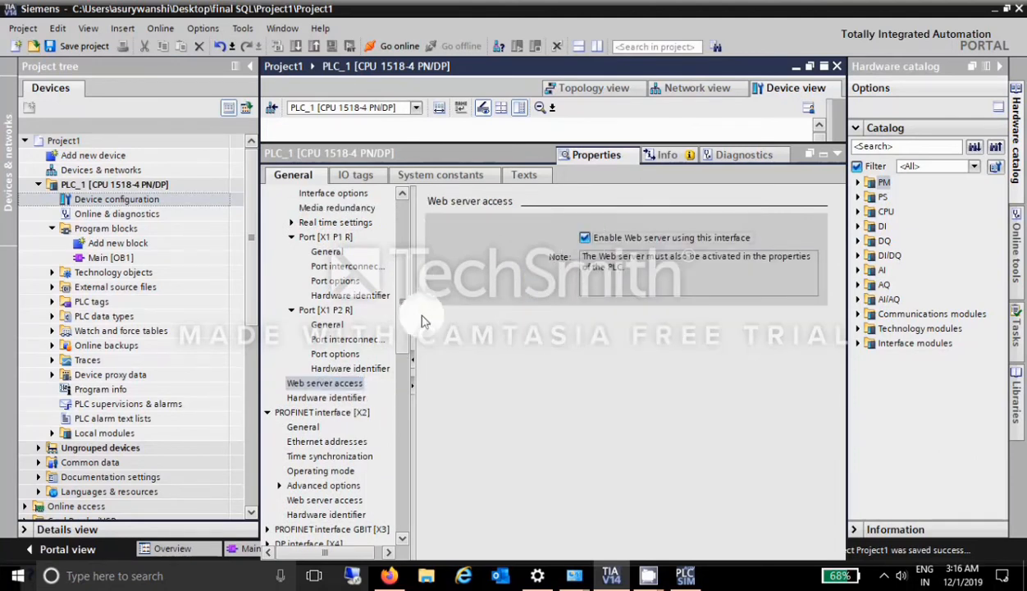
Activate the web server on the CPU module and accept the security note.
drag(402, 299, 402, 397)
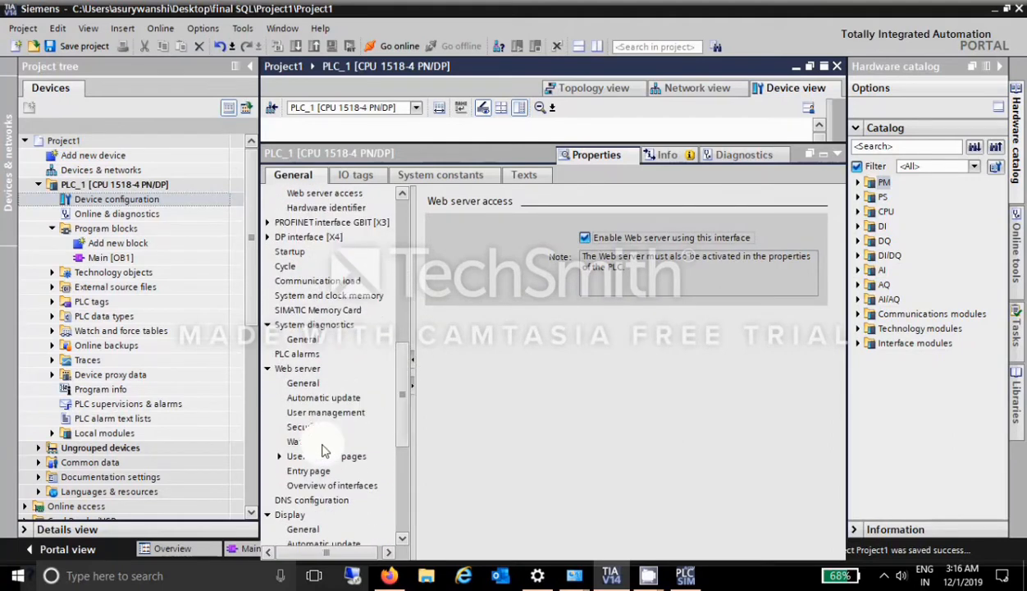
click(308, 371)
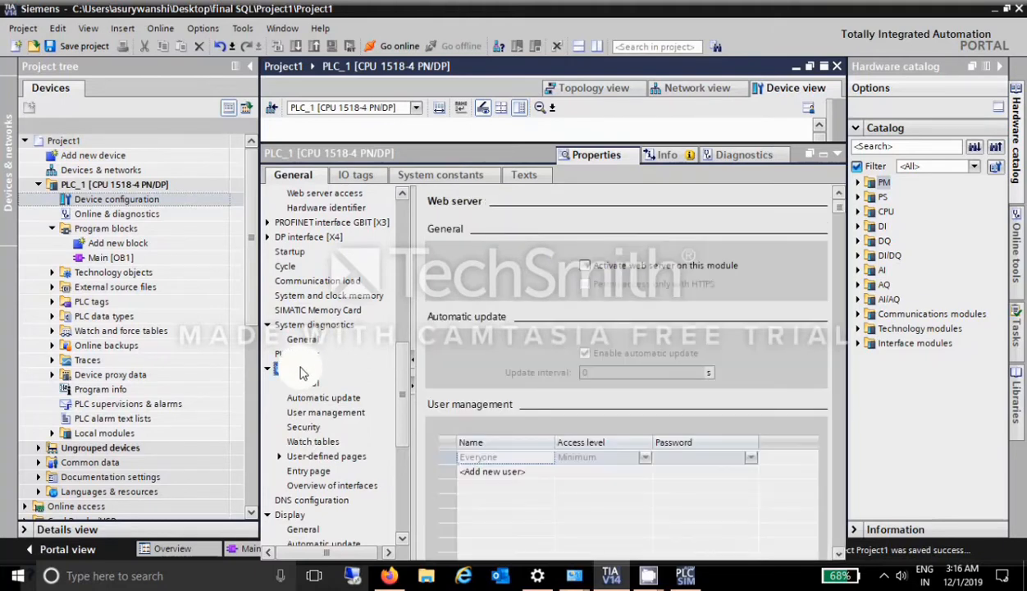
click(587, 274)
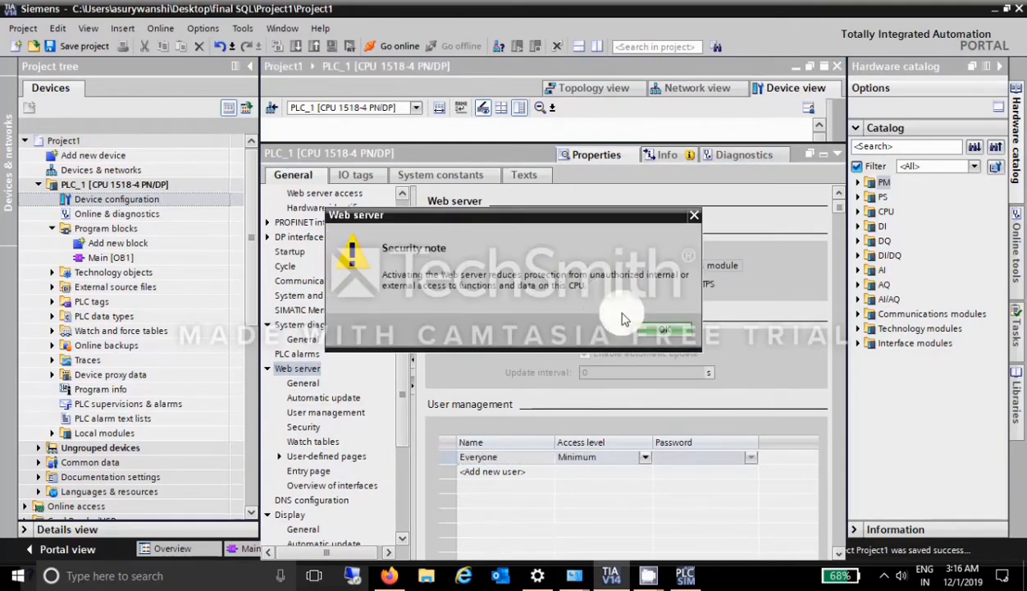
click(648, 334)
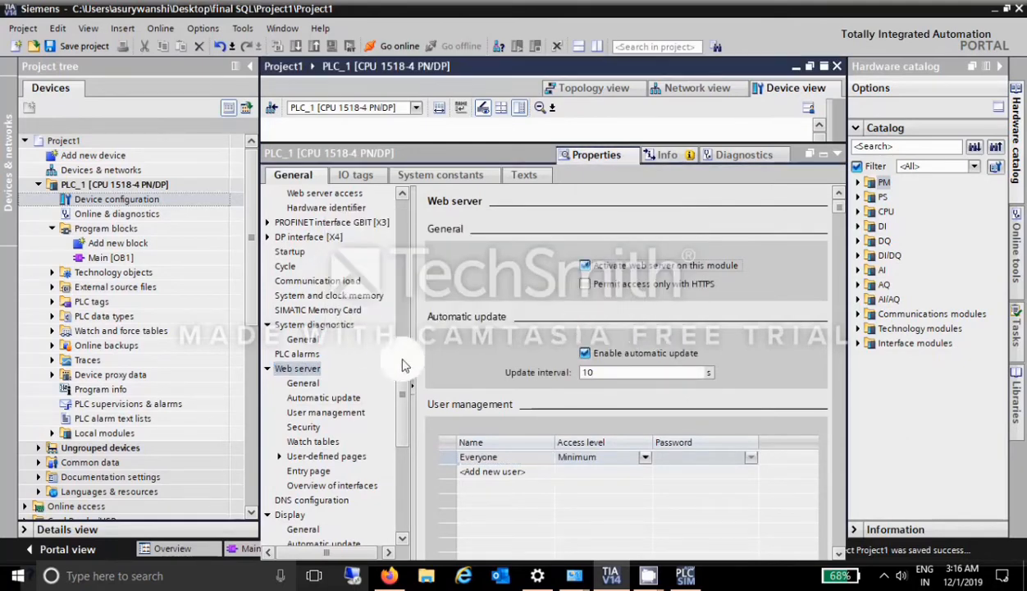
Permit access with PUT/GET communication from remote partner in the CPU's connection mechanisms, and collapse the properties area.
drag(400, 367, 400, 473)
scroll(395, 367, up, 7)
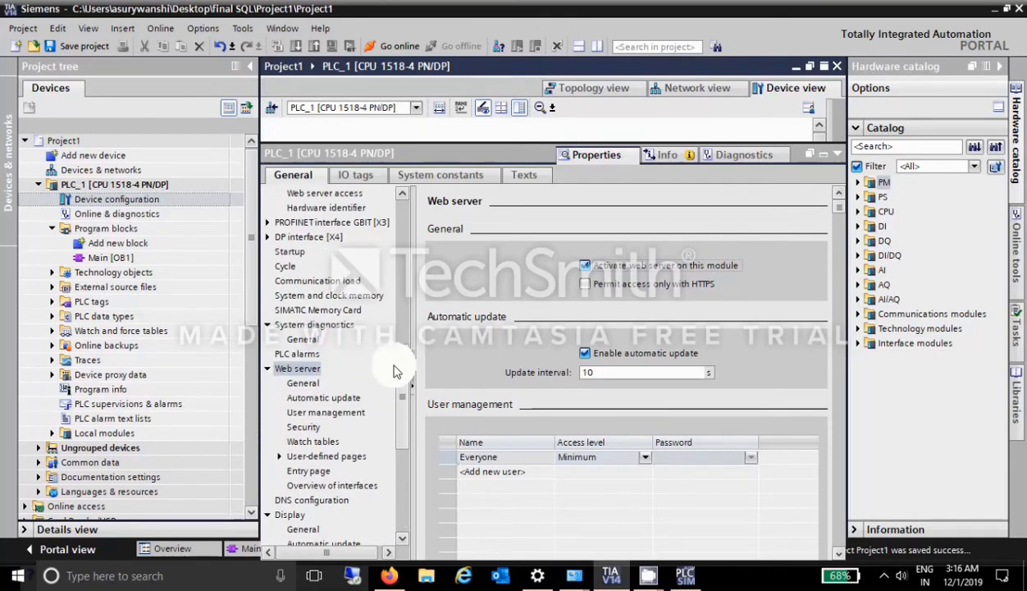
scroll(411, 460, down, 7)
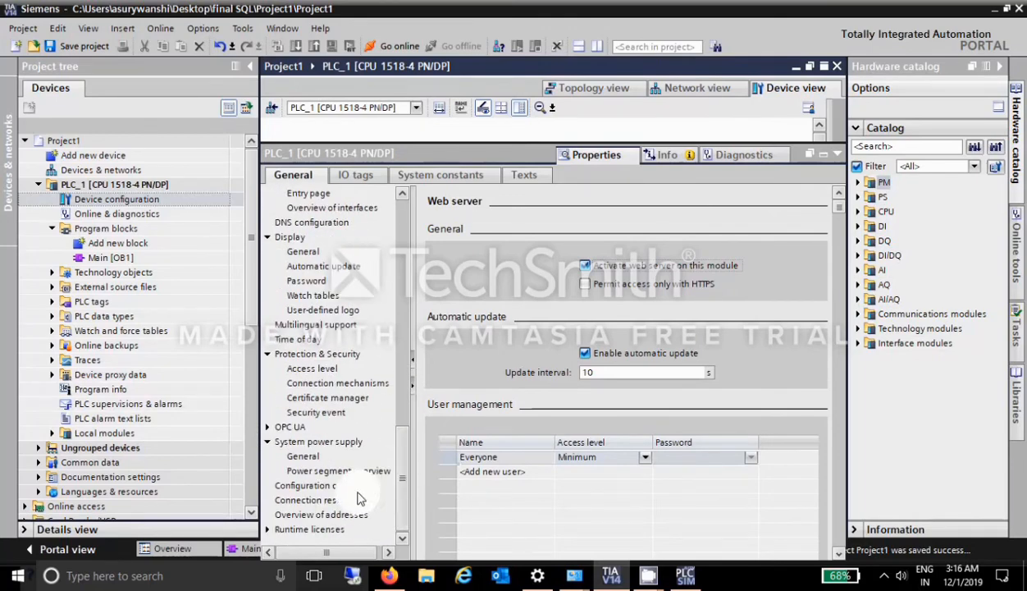
click(329, 383)
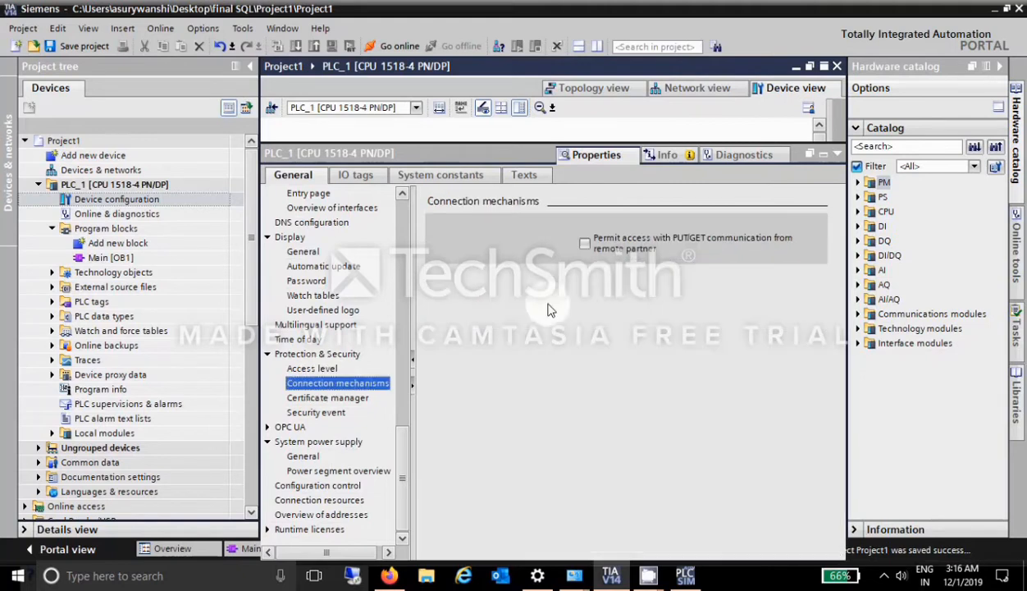
click(584, 244)
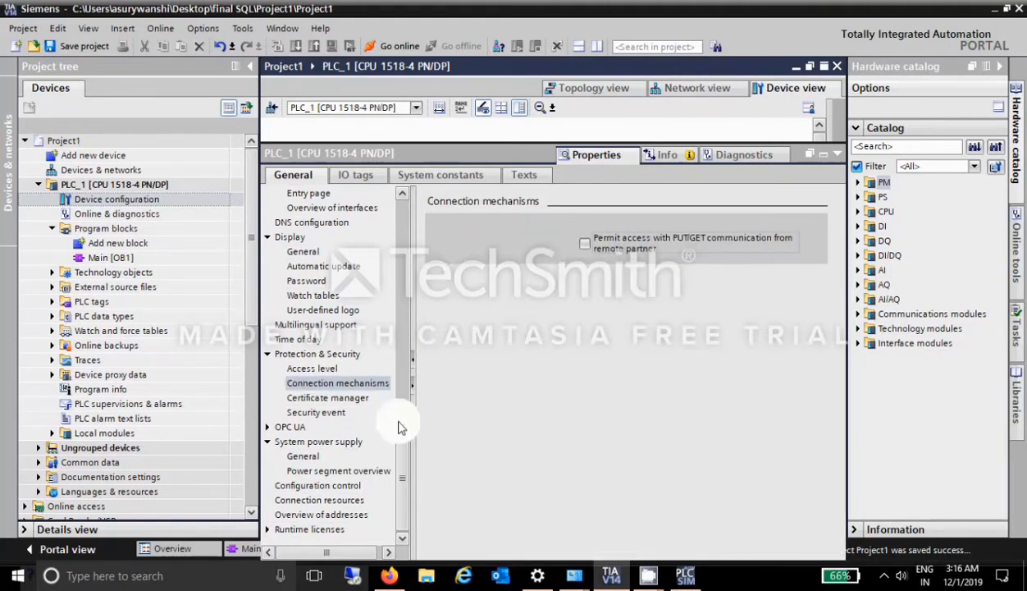
drag(402, 457, 401, 213)
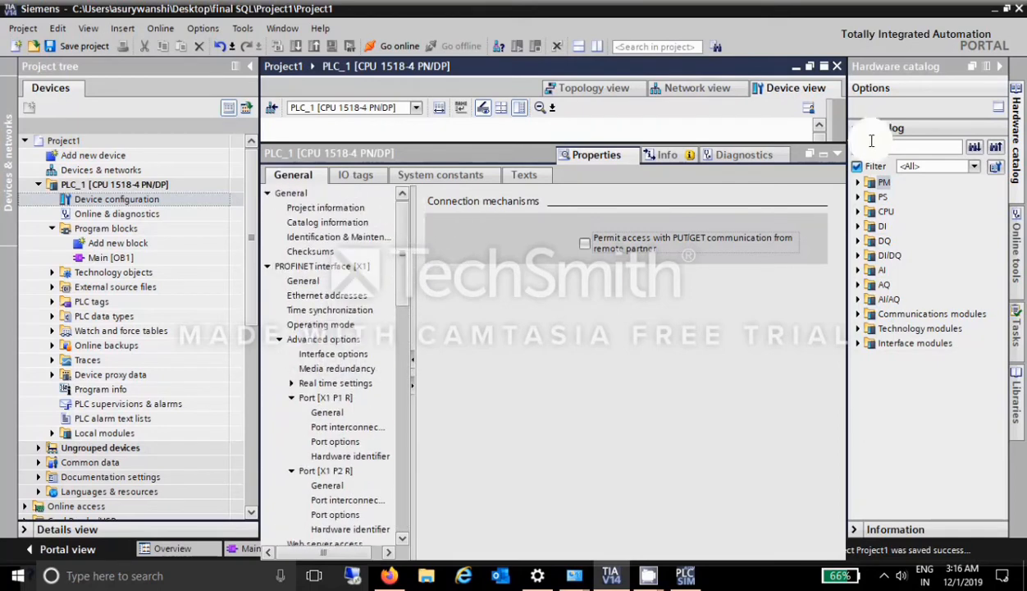
click(830, 155)
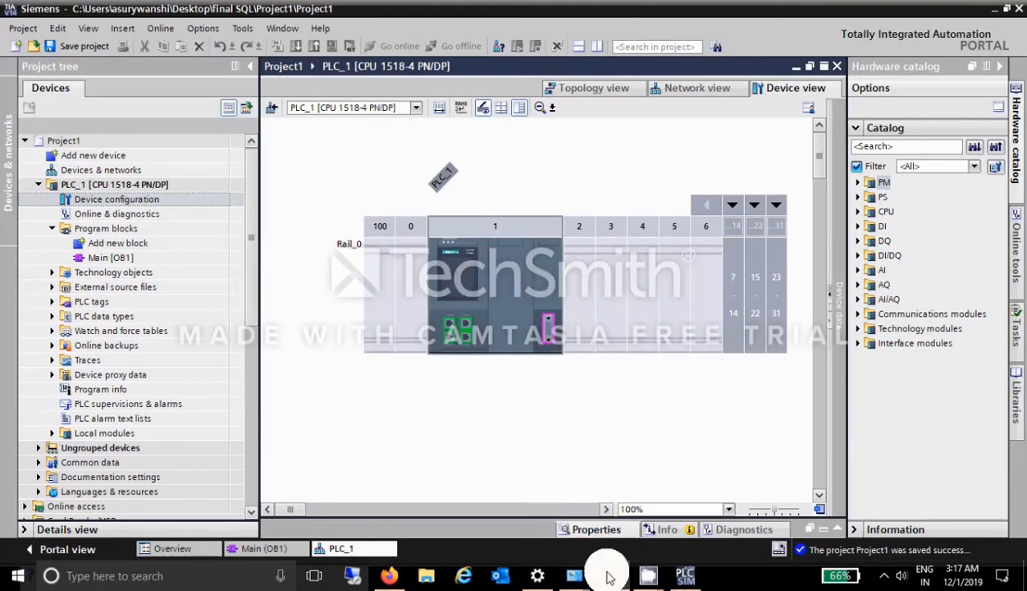
Switch to S7-PLCSIM Advanced and give instance PLC1 IP address 192.168.0.10, subnet mask 255.255.255.0 and default gateway 192.168.0.12.
click(698, 579)
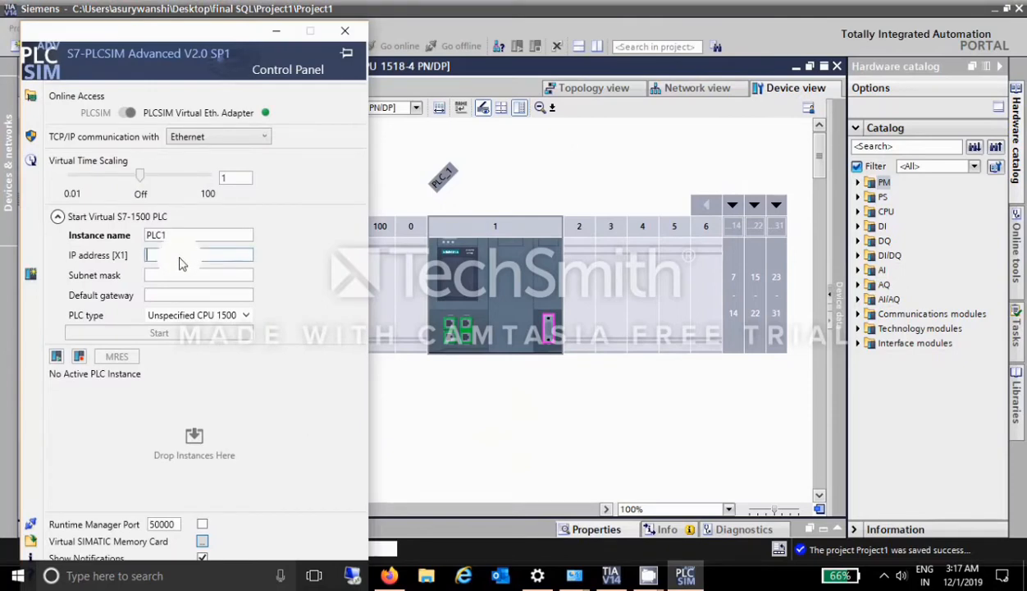
text(19)
click(183, 262)
text(2.168.0.10)
click(180, 276)
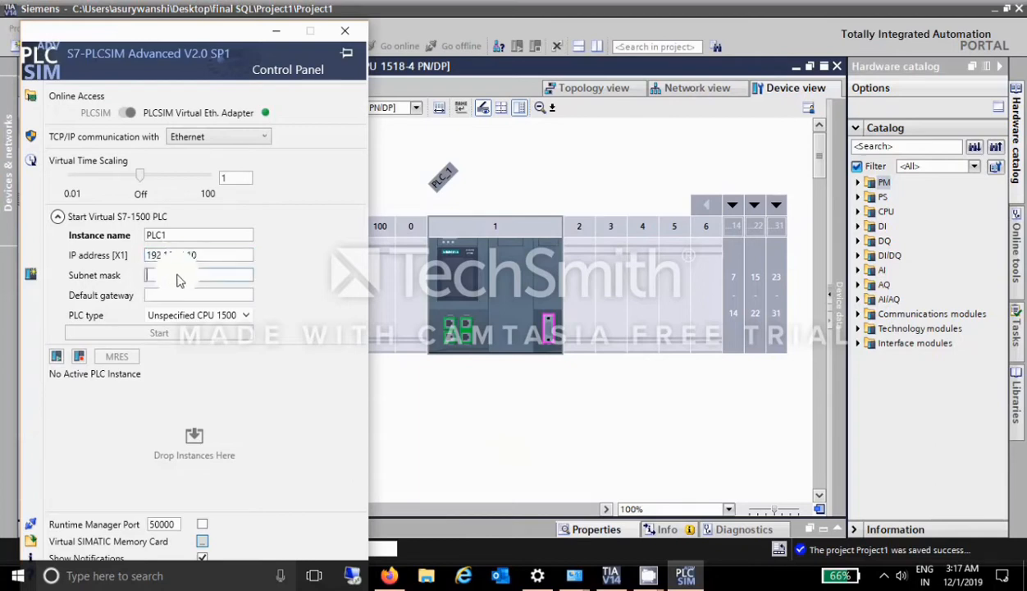
text(2 )
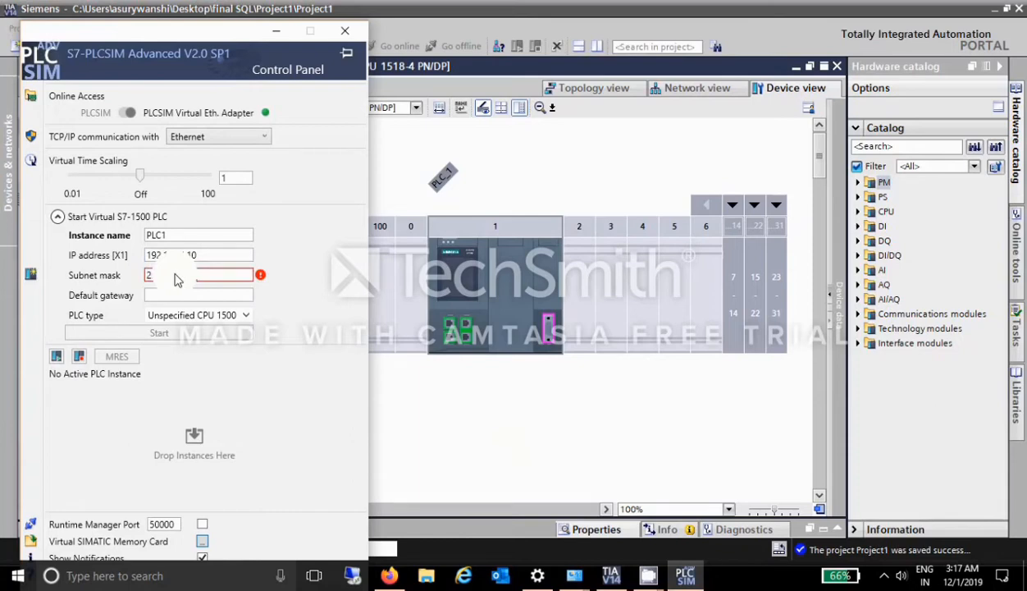
text(0)
click(168, 297)
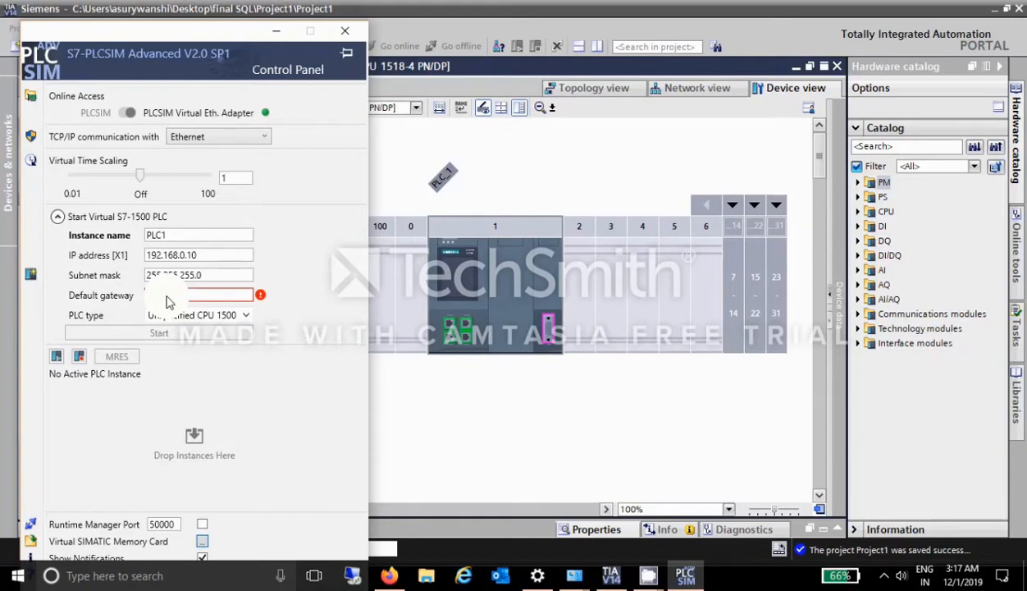
text(12)
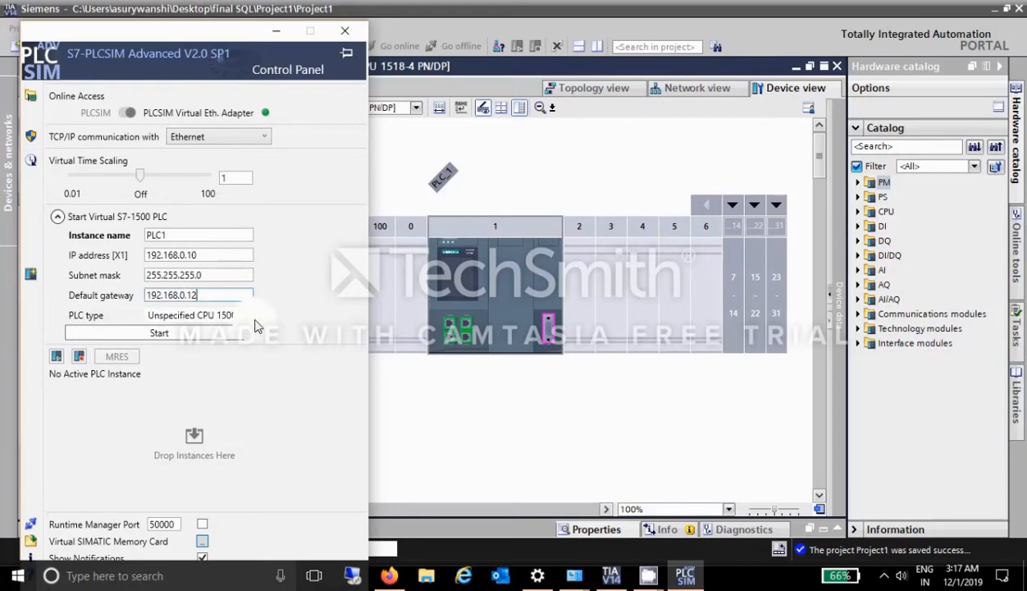
click(609, 575)
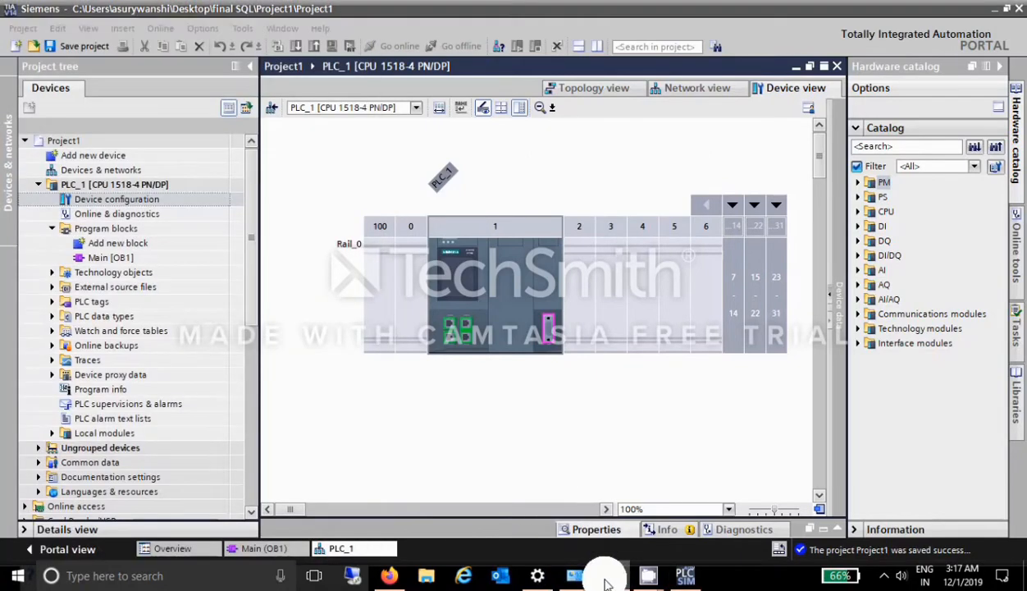
click(609, 575)
click(607, 579)
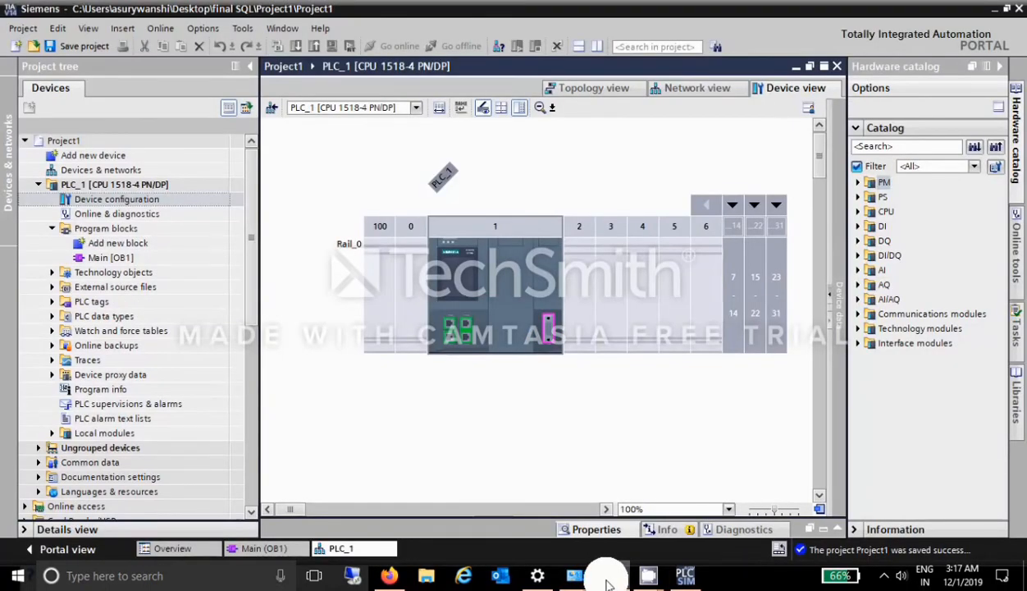
click(685, 575)
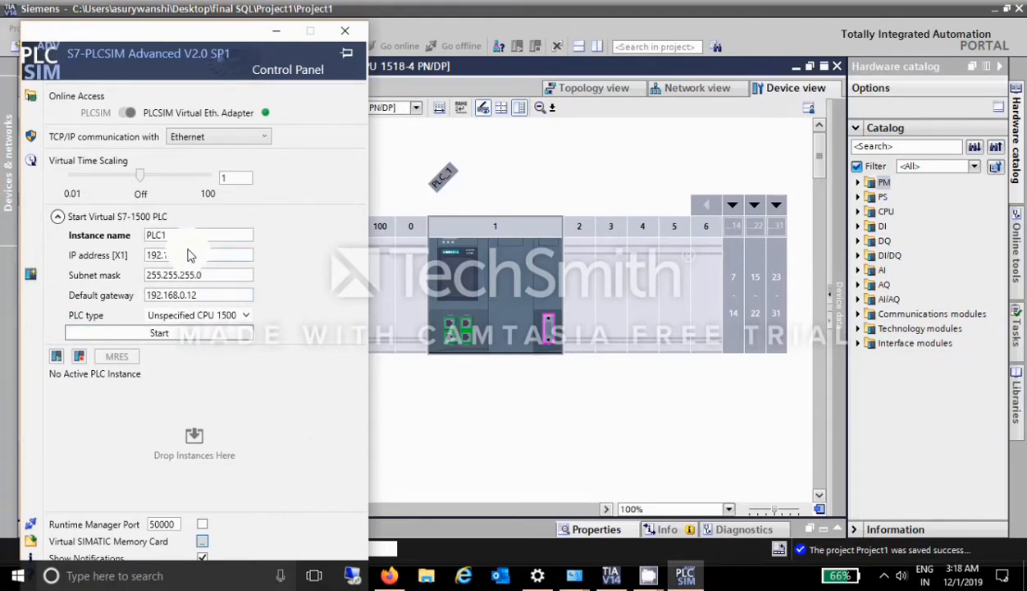
Start the virtual PLC instance PLC1, acknowledge the trial license note and minimize the control panel to return to TIA Portal.
click(166, 335)
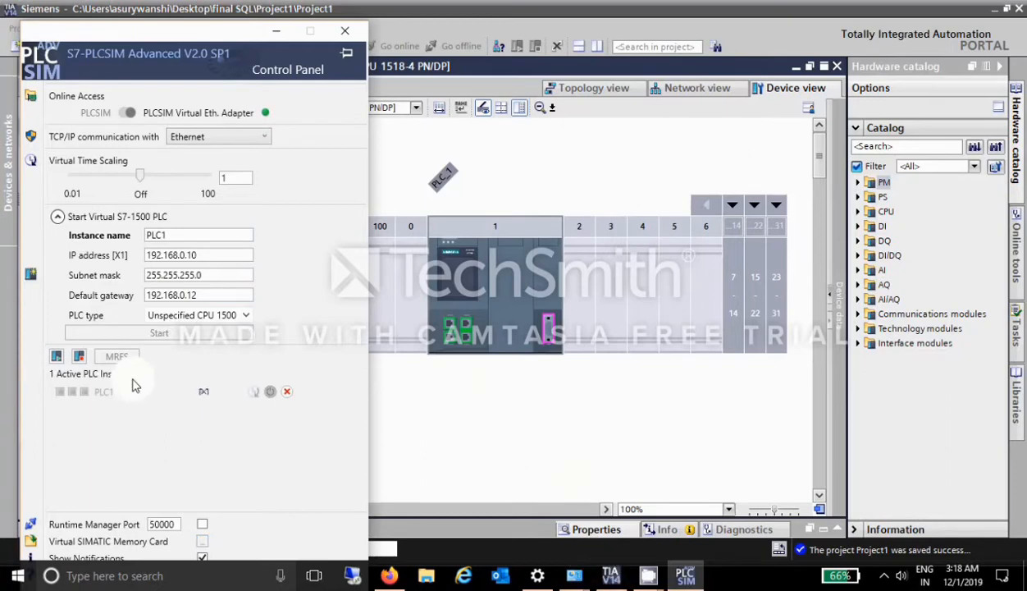
click(205, 391)
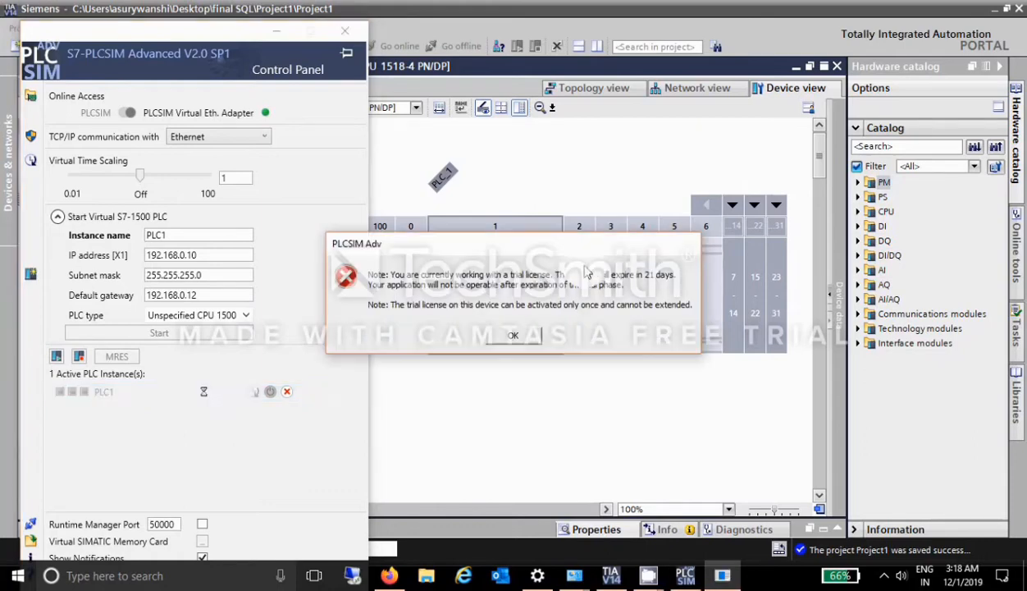
click(519, 336)
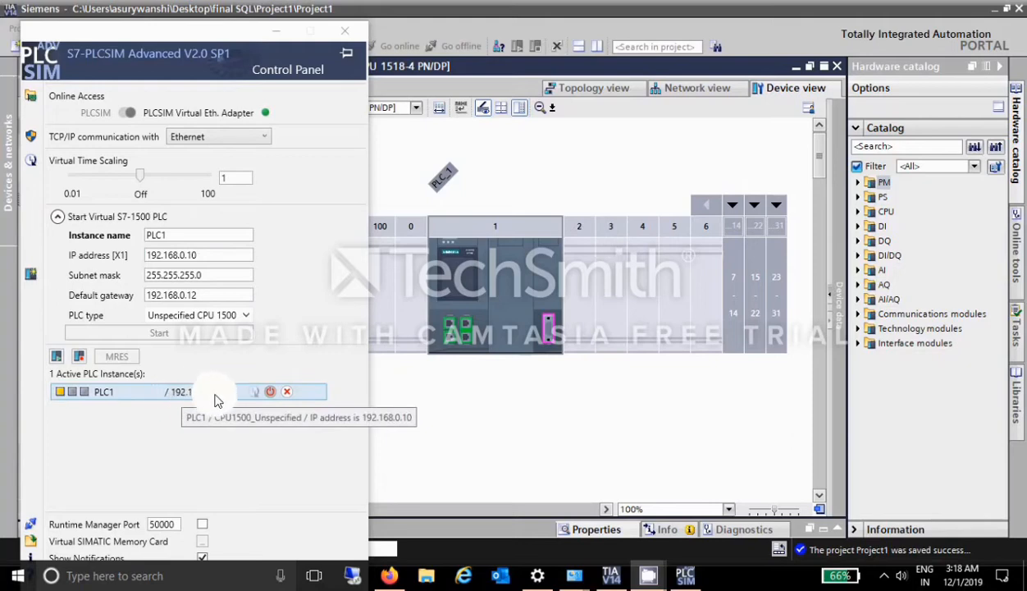
click(278, 33)
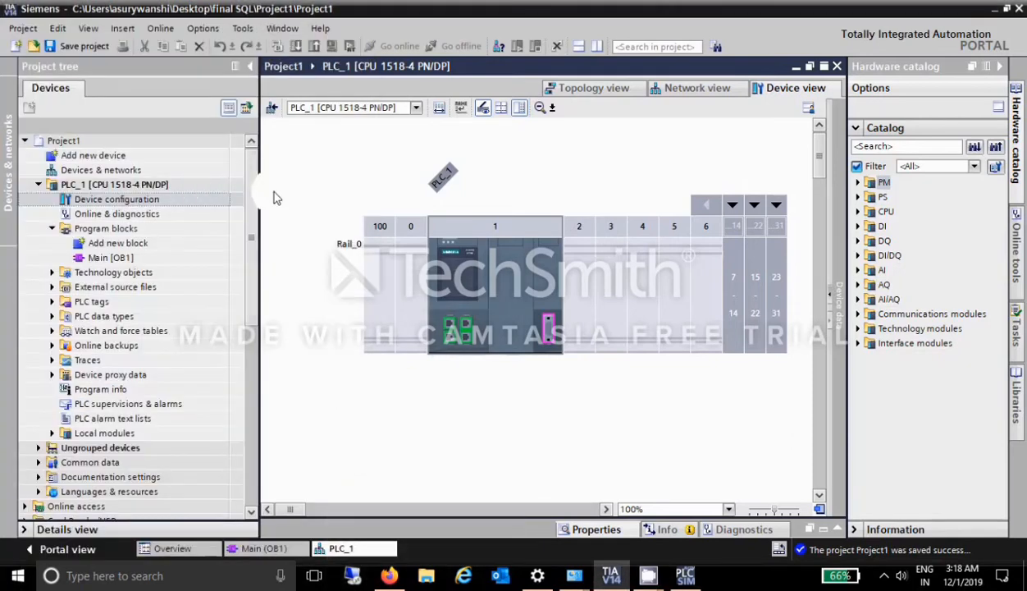
Enable support for simulation during block compilation in the protection properties of Project1.
click(146, 158)
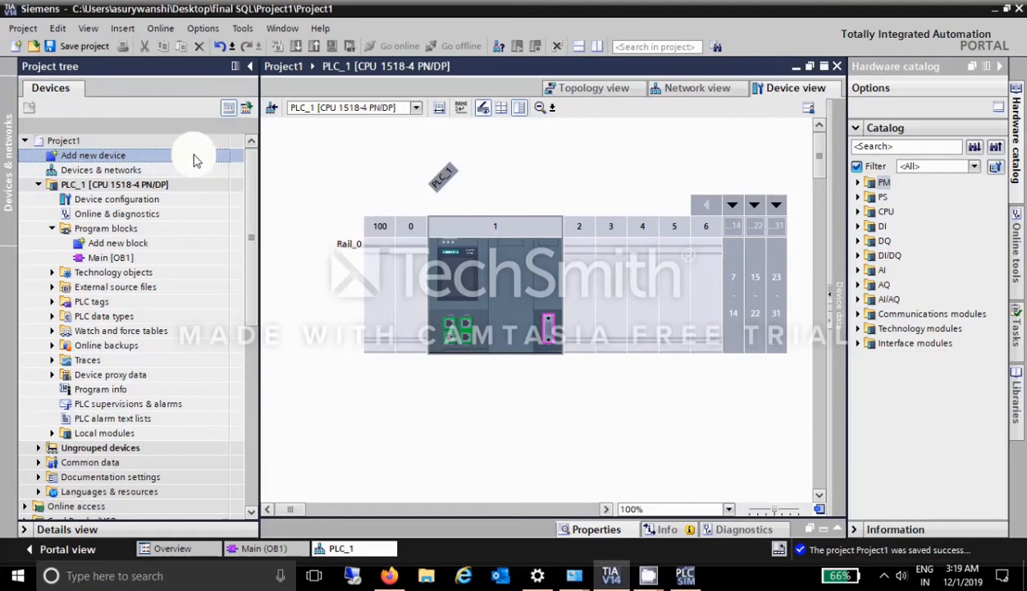
right_click(70, 139)
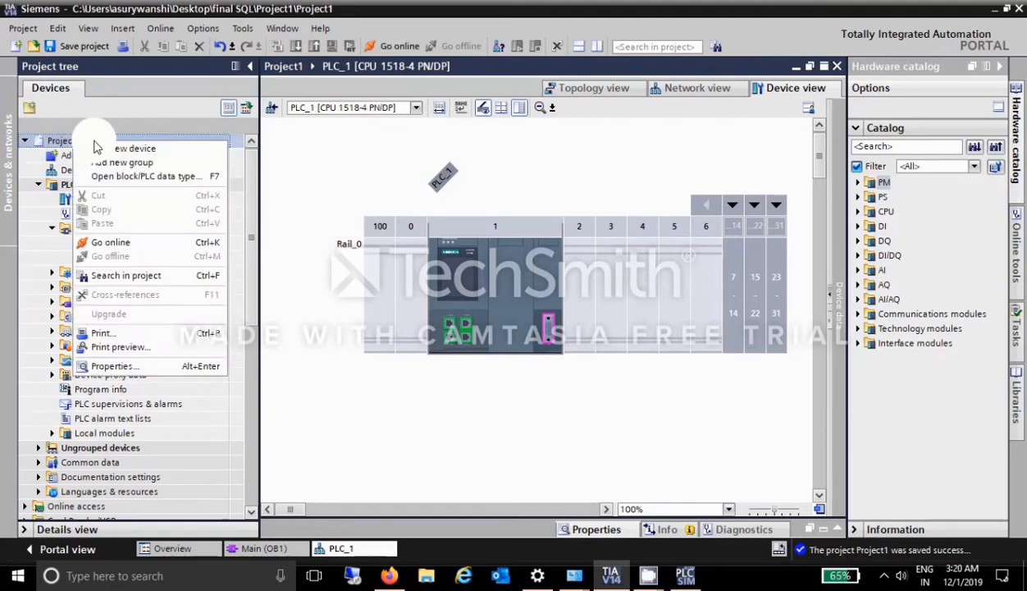
click(148, 363)
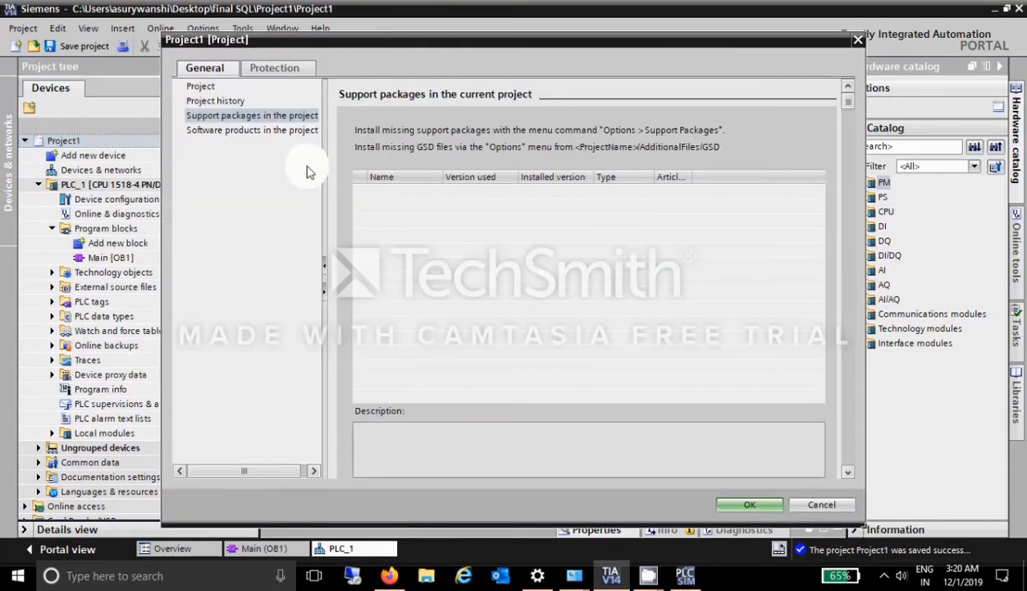
click(274, 68)
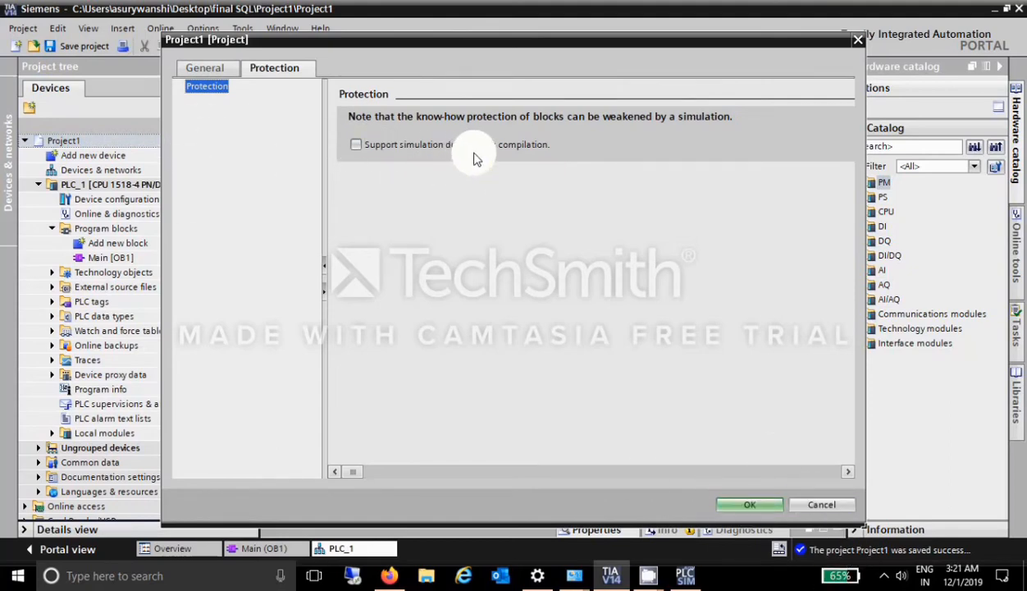
click(355, 145)
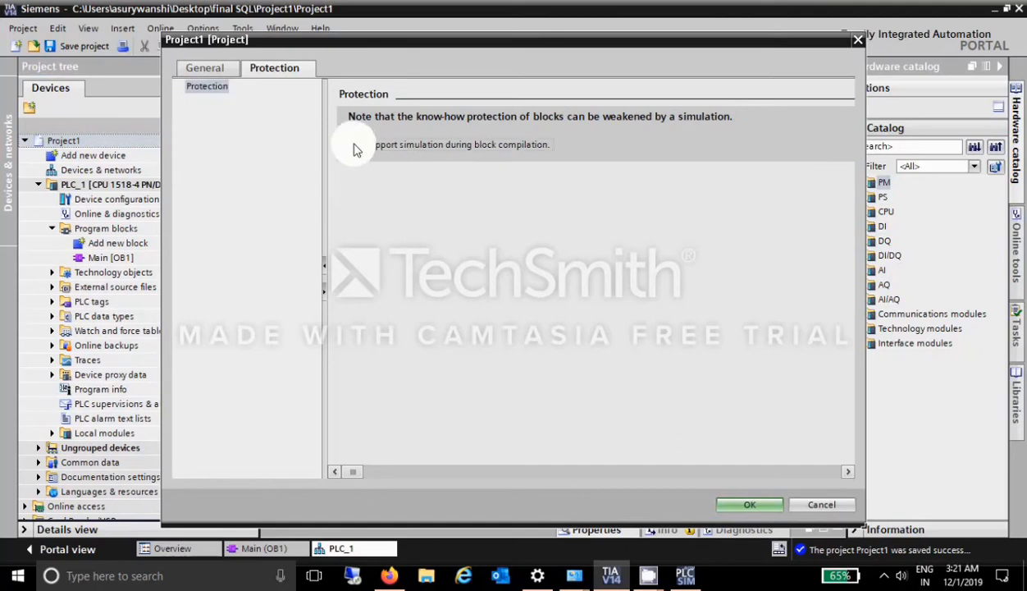
click(749, 505)
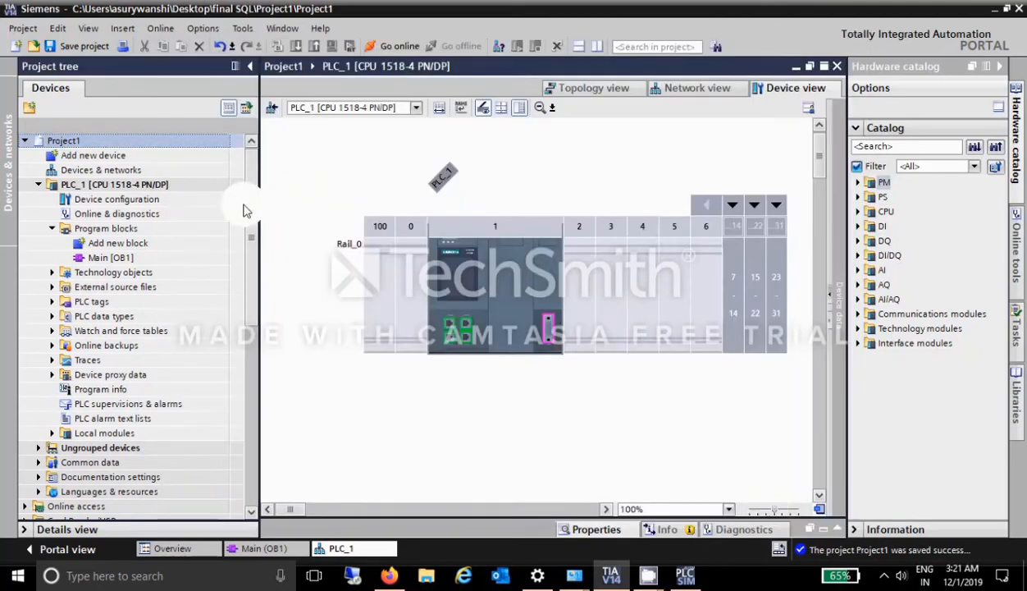
Search for PLC_1's download target through the Siemens PLCSIM Virtual Ethernet Adapter, connecting directly at slot '1 X1'.
click(171, 189)
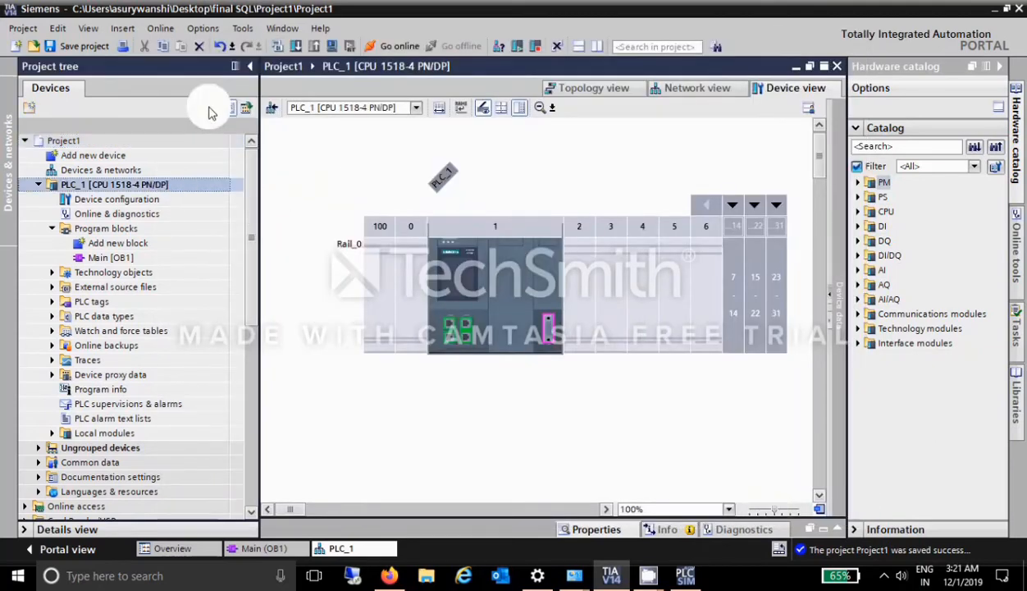
click(292, 47)
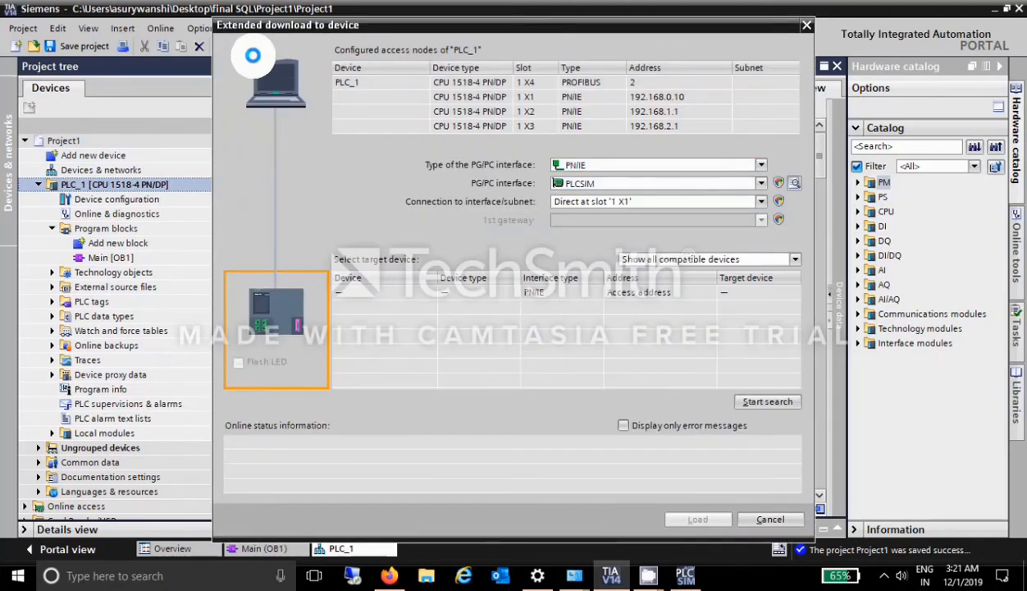
click(760, 184)
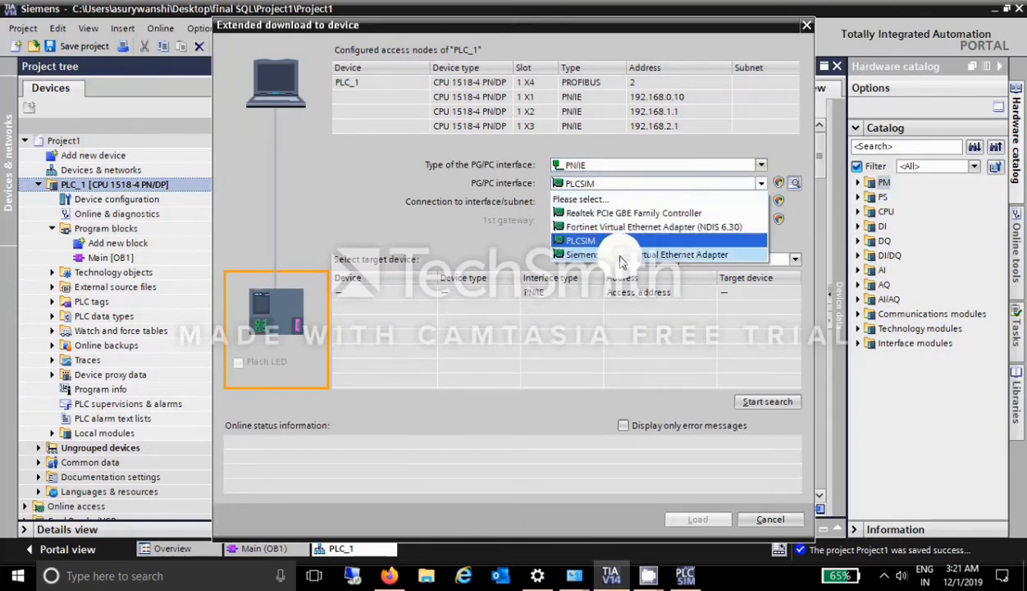
click(621, 256)
click(766, 203)
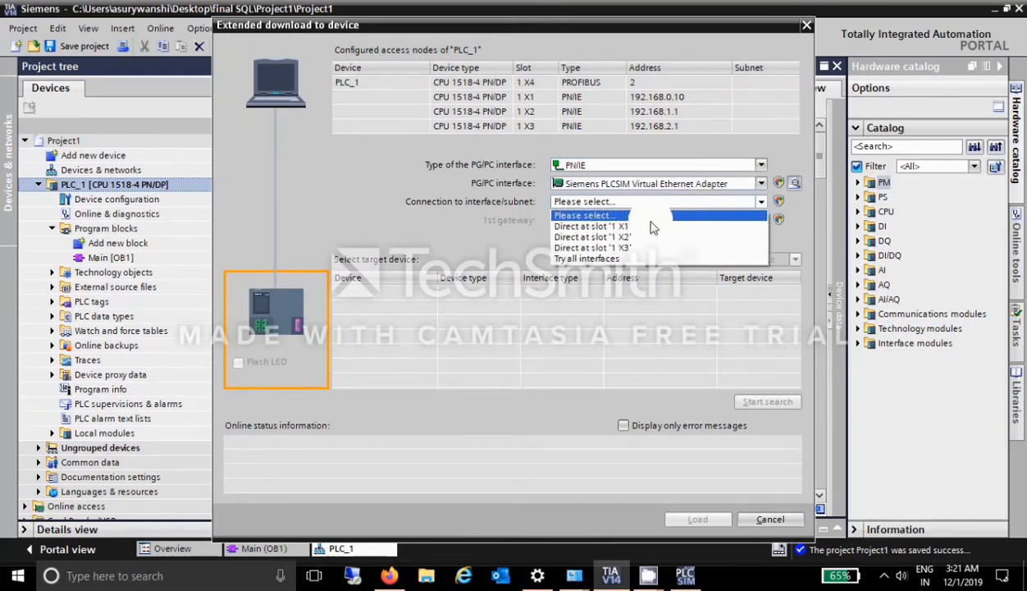
click(614, 229)
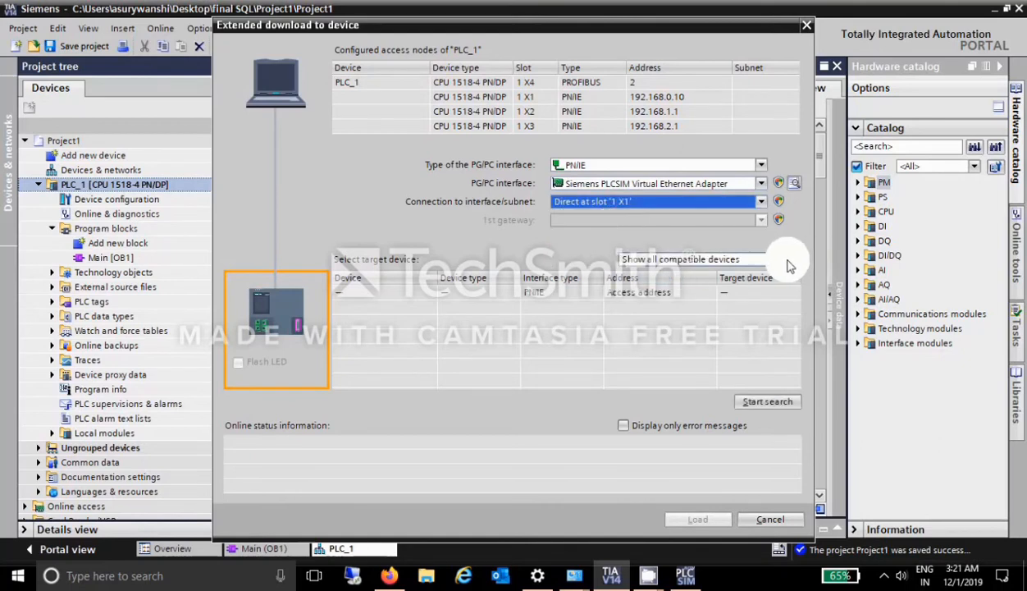
click(769, 400)
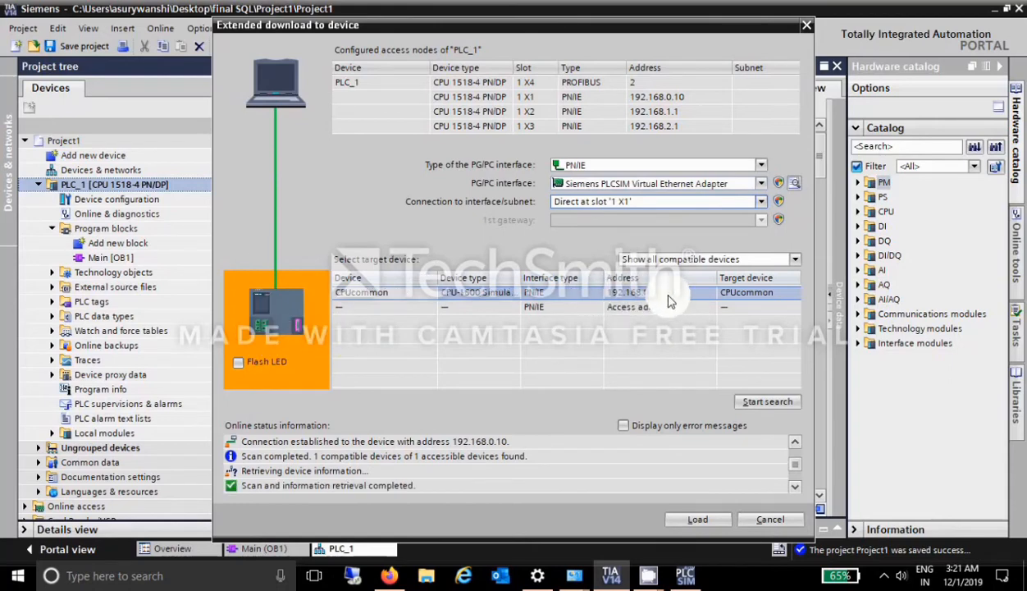
Load the PLC_1 project into the found CPUcommon device and finish with all modules set to start.
click(697, 522)
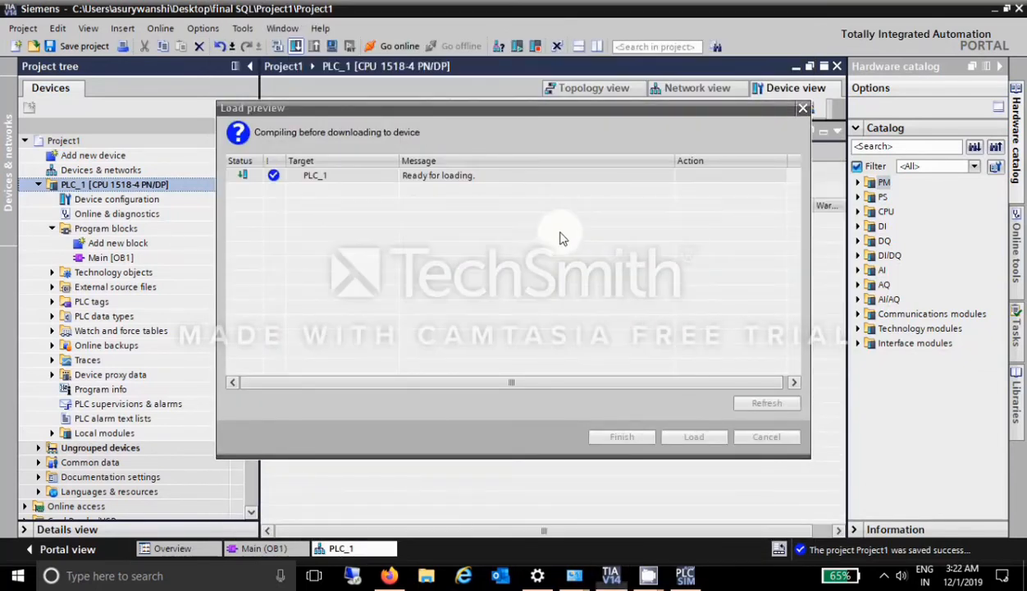
click(693, 437)
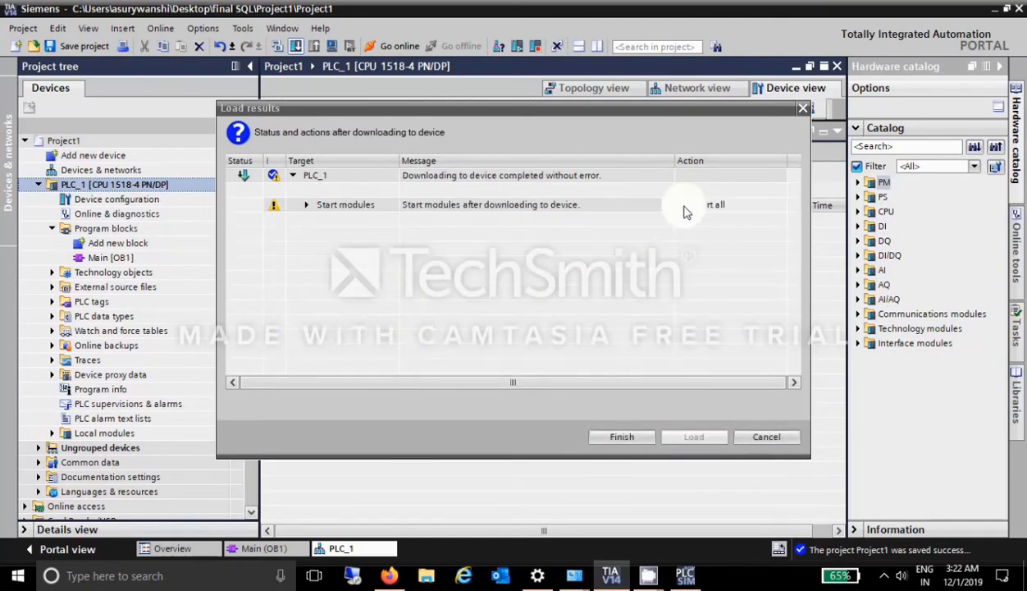
click(682, 204)
click(609, 441)
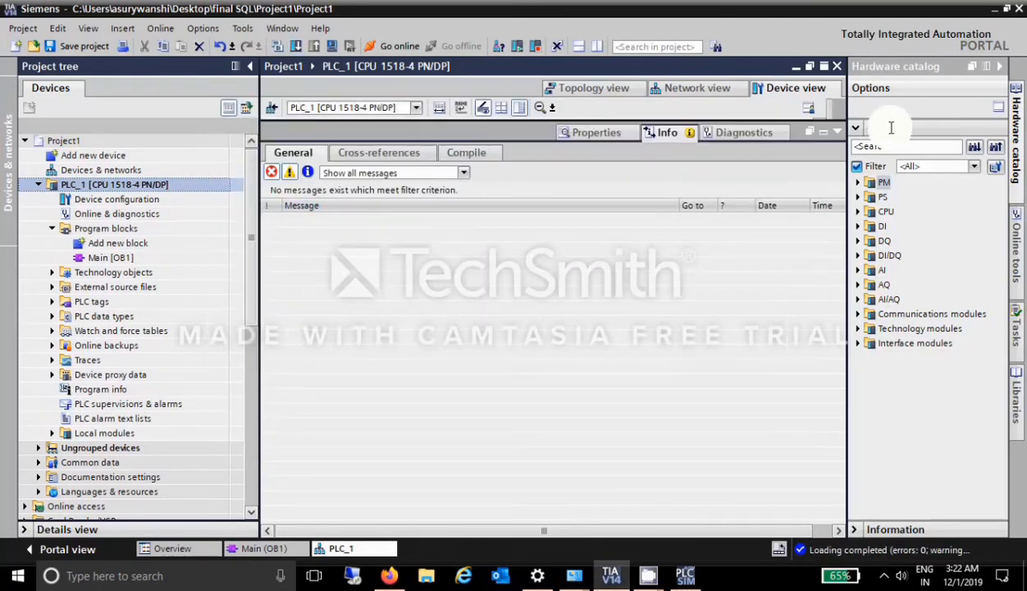
Collapse the message area and go online with PLC_1.
click(826, 133)
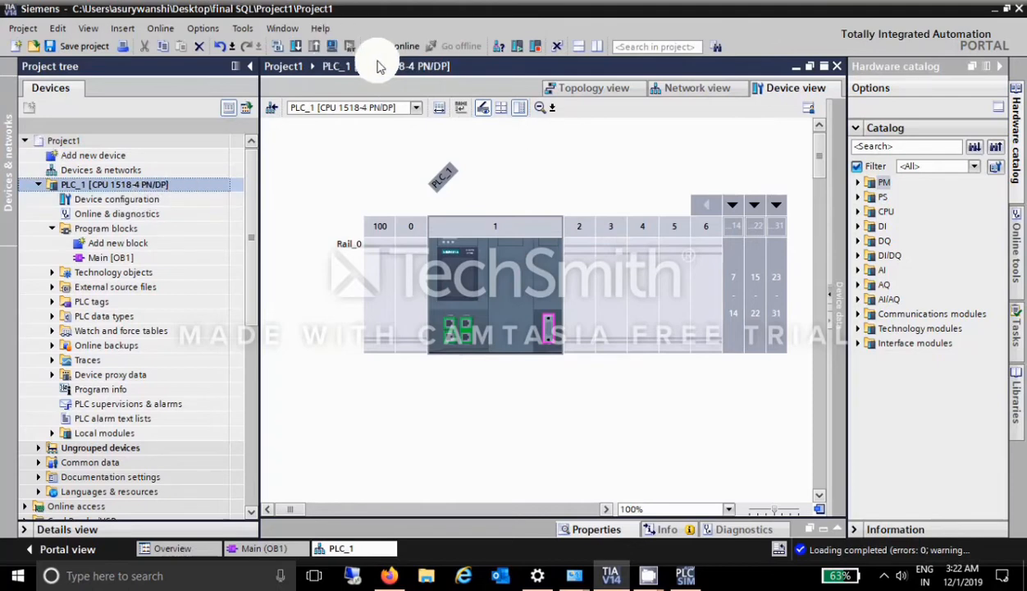
click(400, 48)
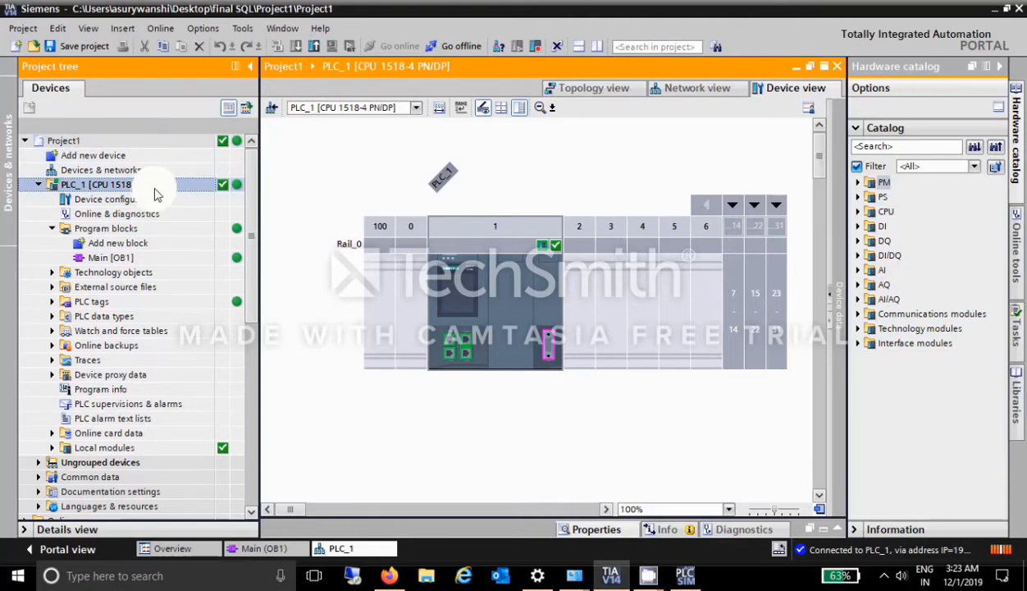
Open the Main [OB1] program block of PLC_1 and turn on online monitoring of its ladder networks.
click(127, 259)
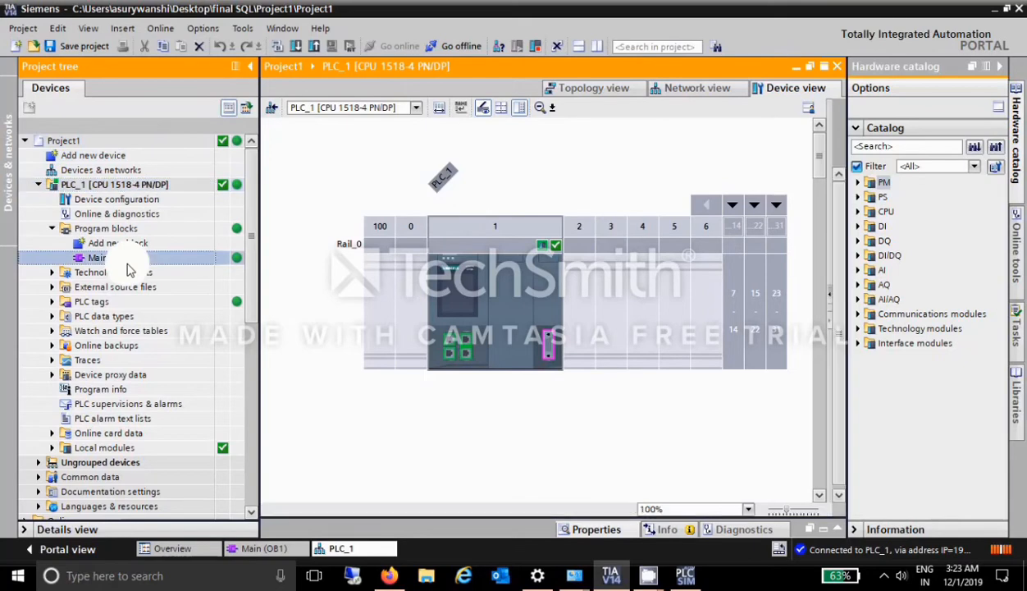
double_click(127, 263)
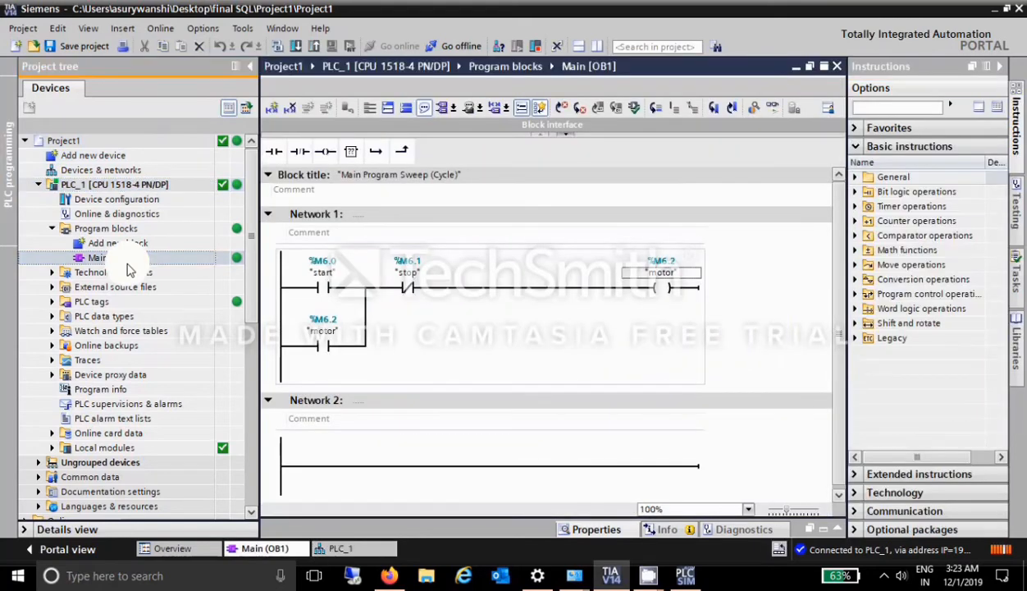
click(772, 108)
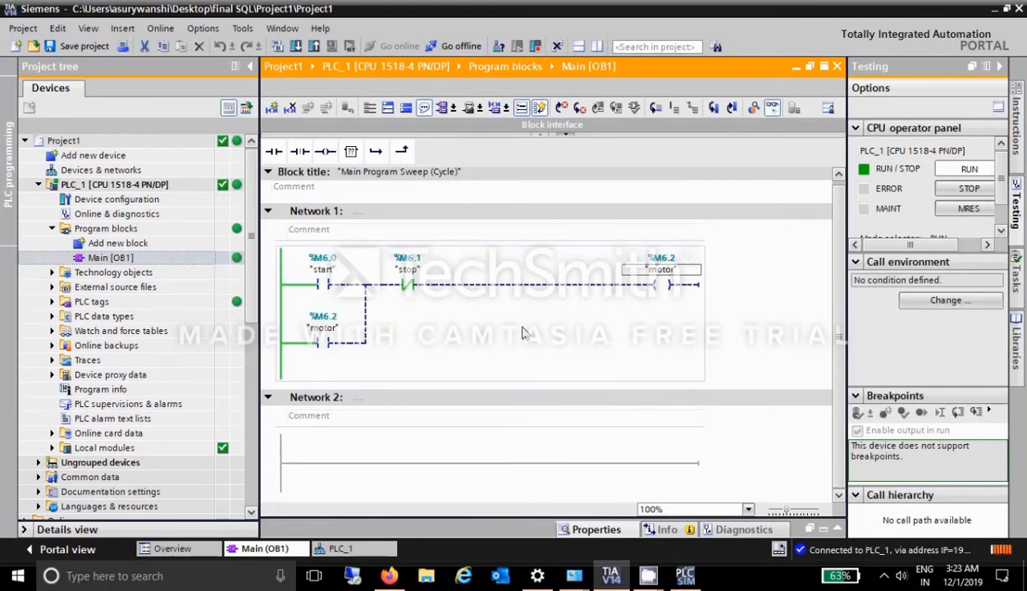
Check the virtual PLC's IP address in S7-PLCSIM Advanced and ping 192.168.0.10 from a Windows command prompt.
click(685, 575)
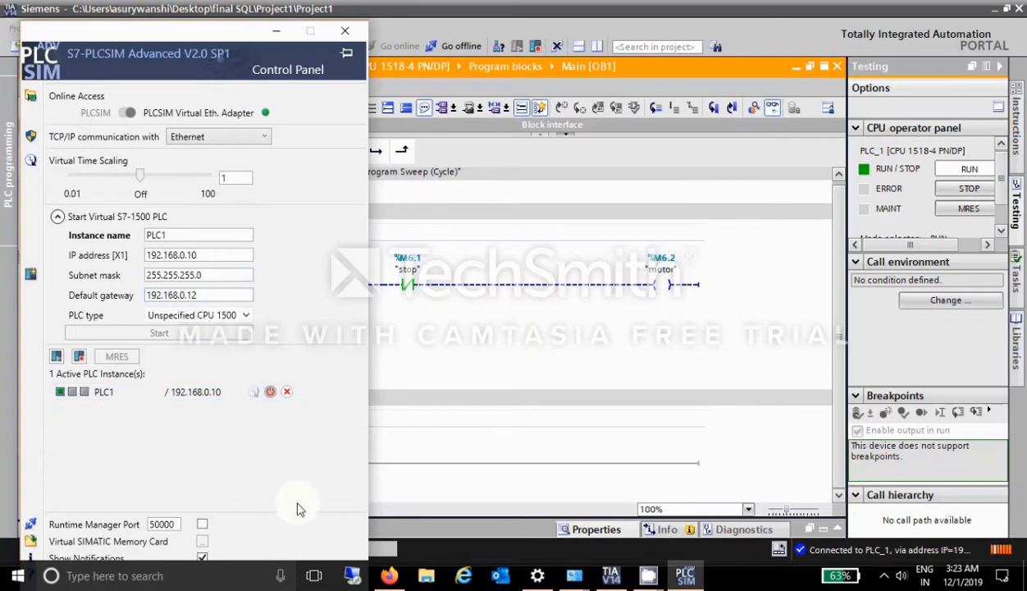
key(super+r)
key(Return)
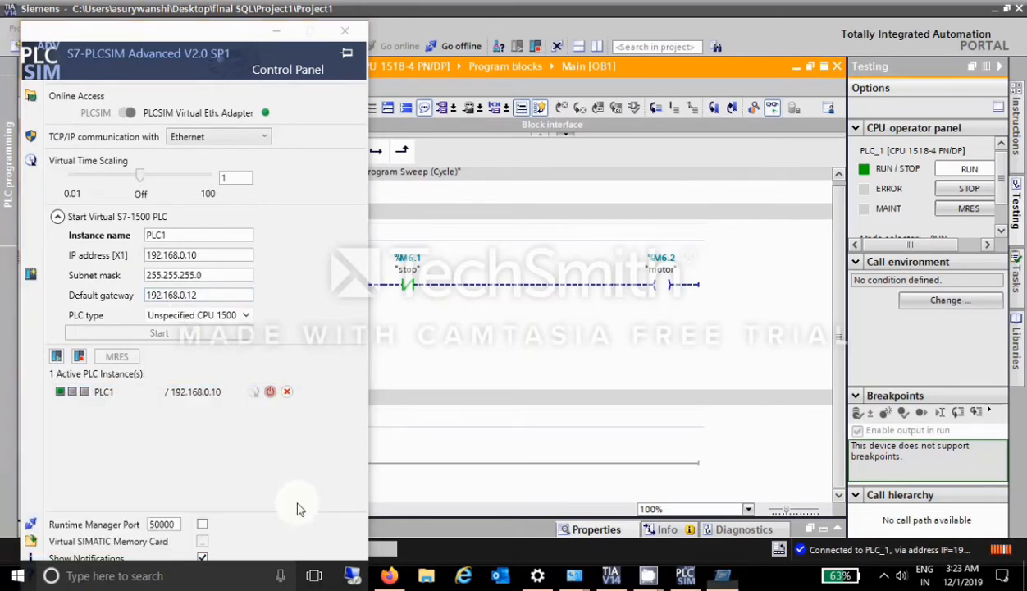
text(ping 192.168.)
click(233, 395)
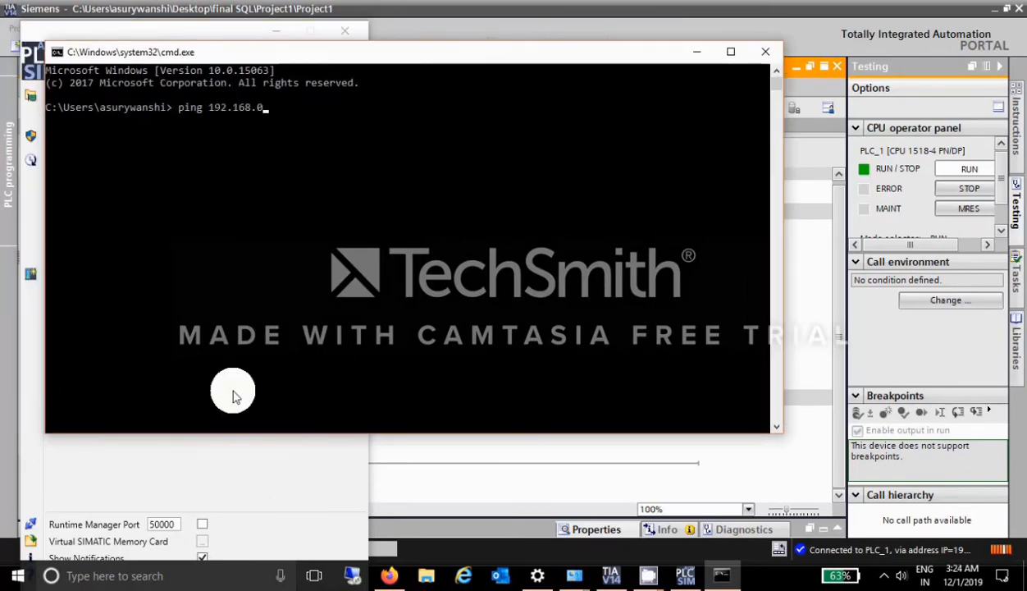
key(Return)
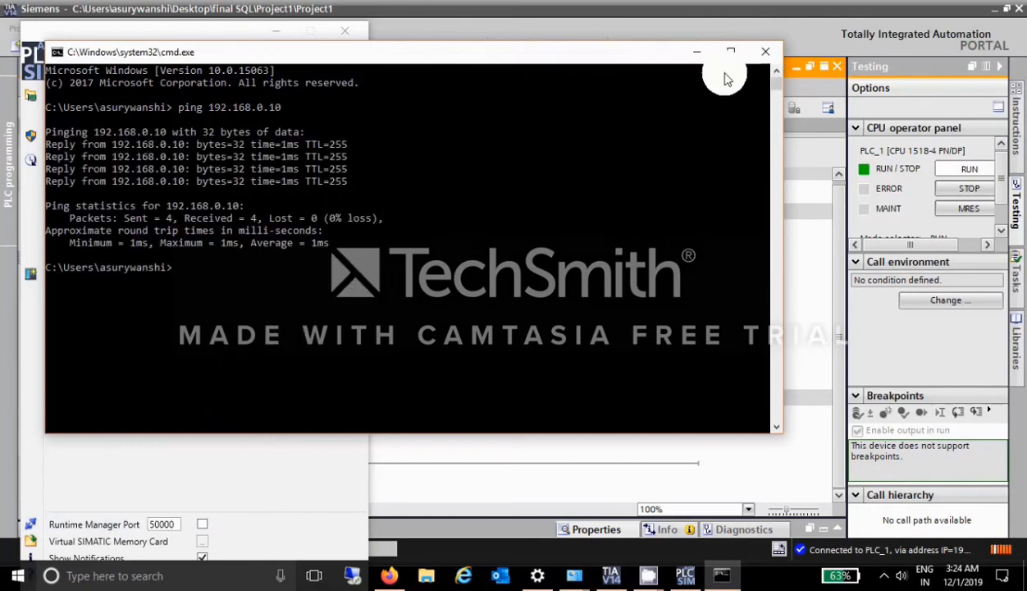
click(698, 54)
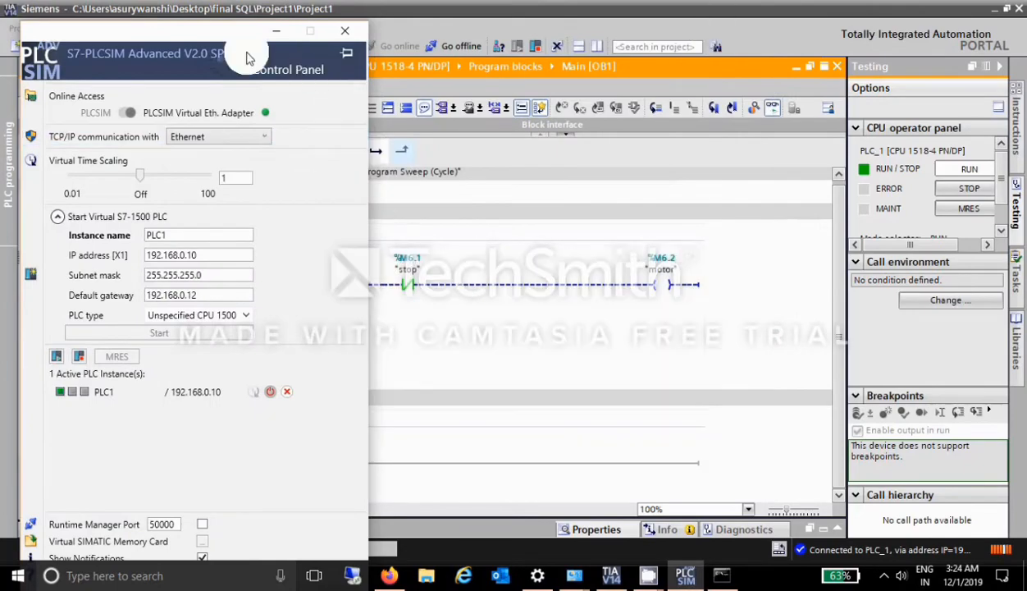
click(277, 37)
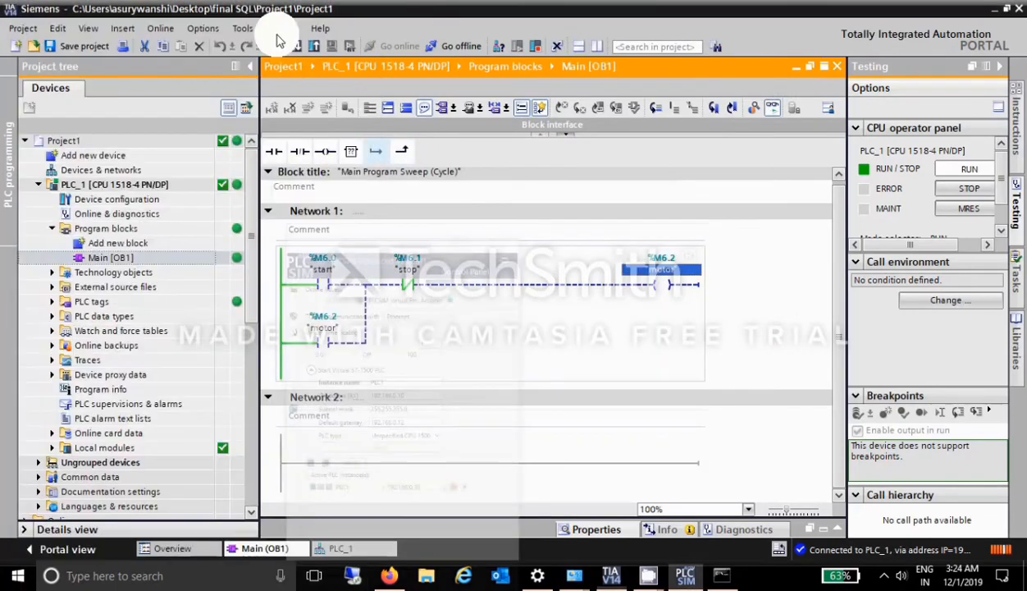
Switch to Firefox, load the PLC's web server at 192.168.0.10 in a new tab and enter the portal from its intro page.
click(389, 575)
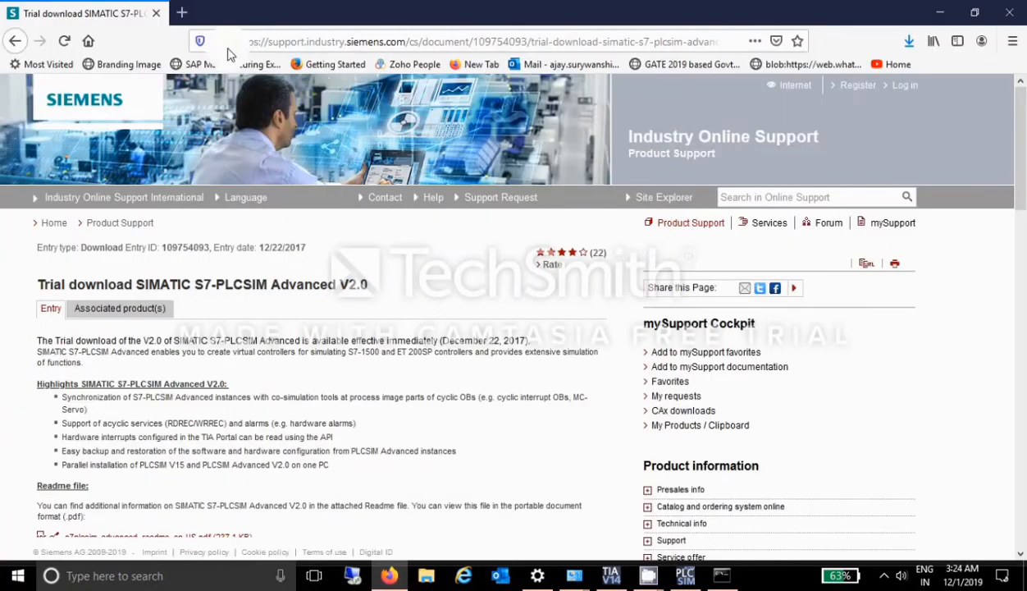
click(190, 18)
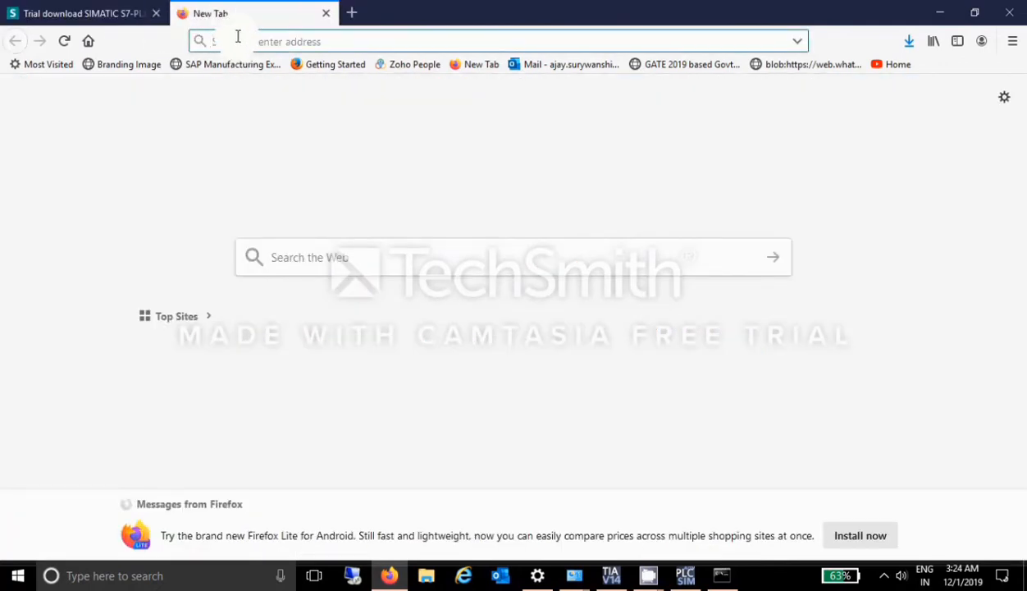
text(19)
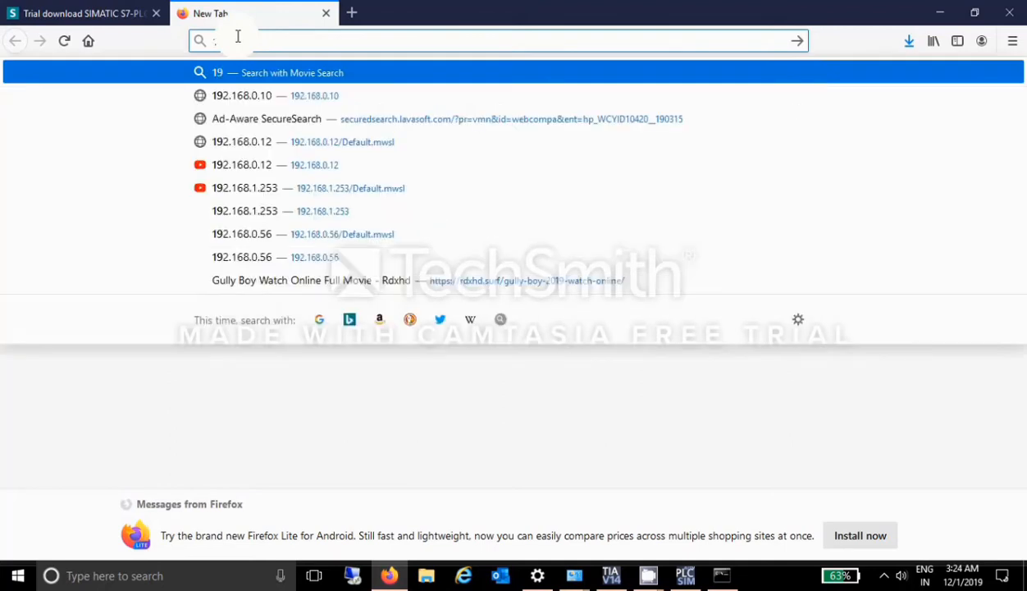
click(269, 95)
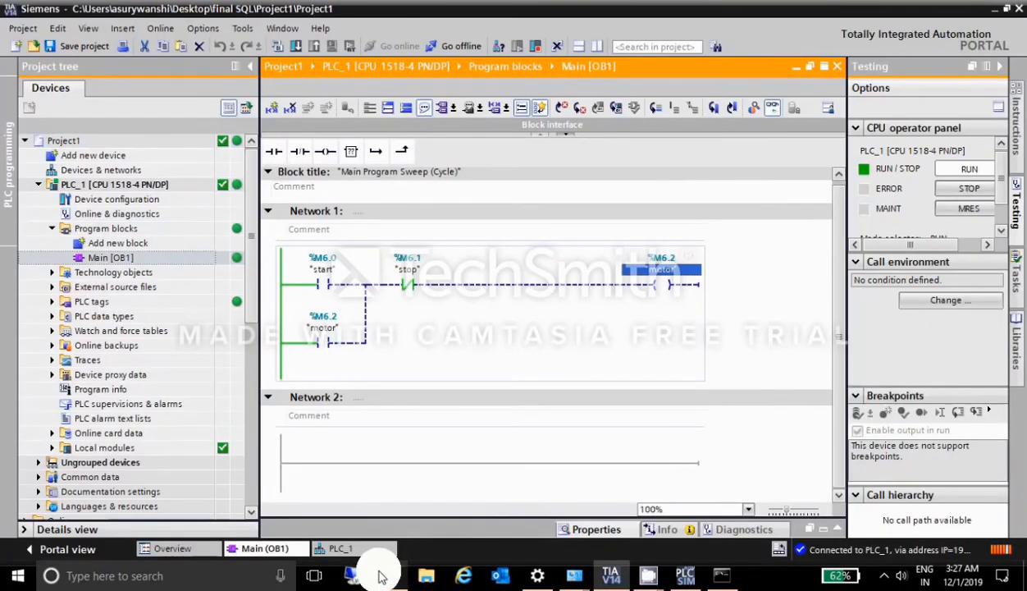
click(388, 576)
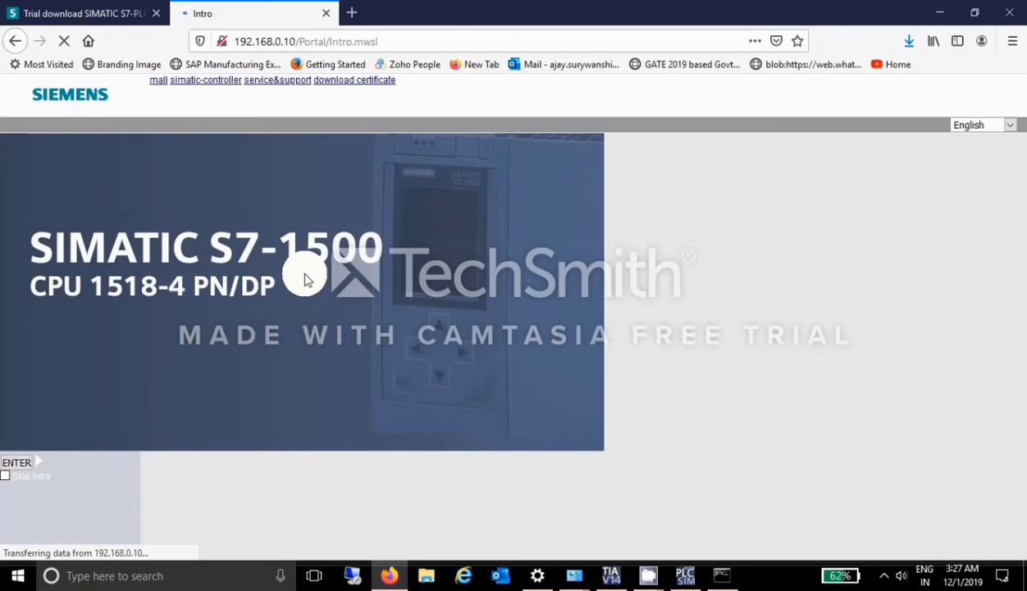
click(18, 467)
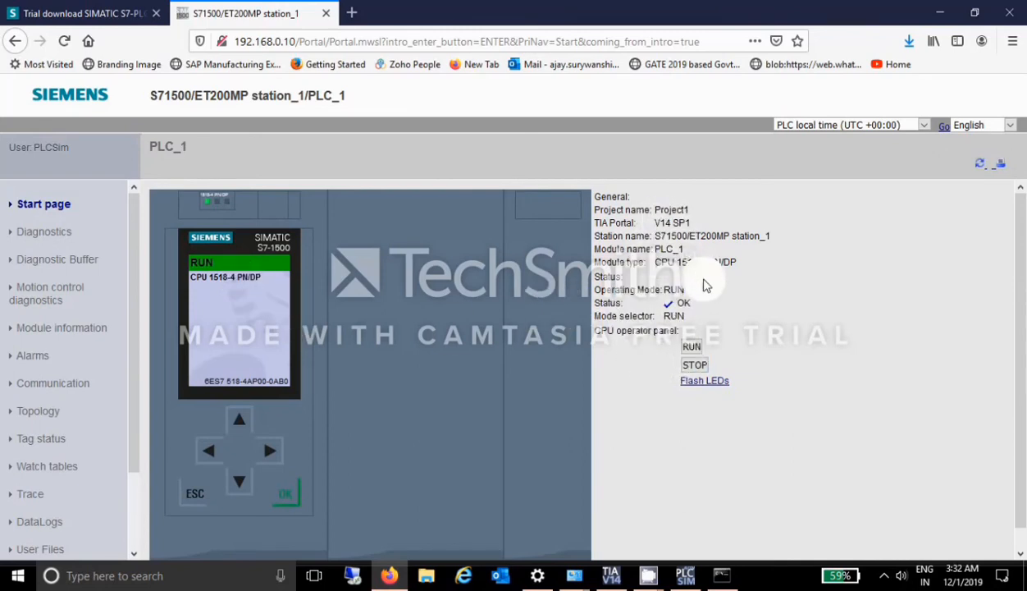
Examine the diagnostic, communication, tag and file pages offered in the PLC web server's navigation.
scroll(77, 282, down, 1)
scroll(76, 279, down, 1)
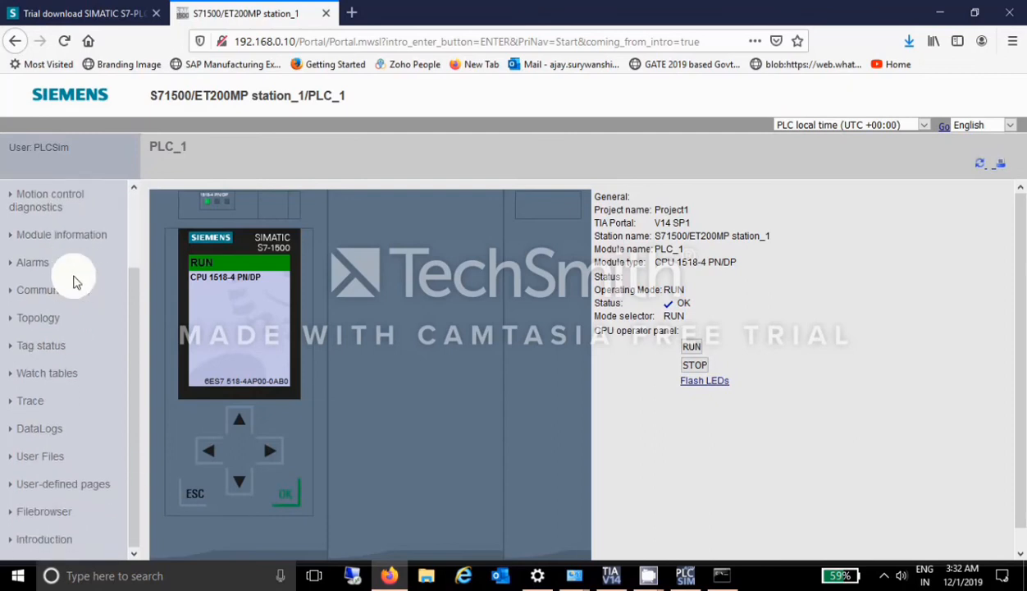
scroll(75, 280, up, 2)
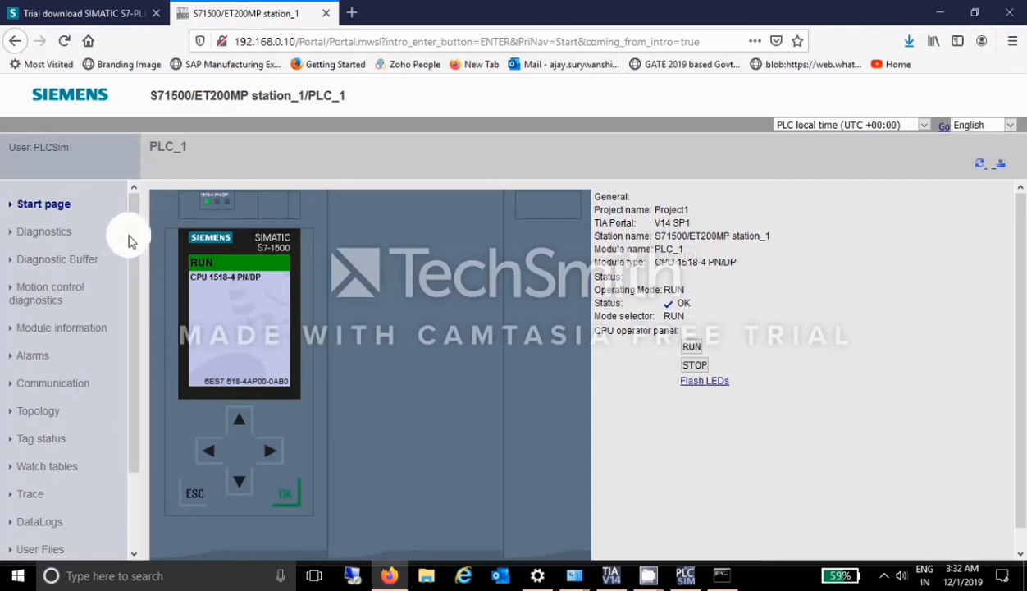
scroll(132, 237, down, 3)
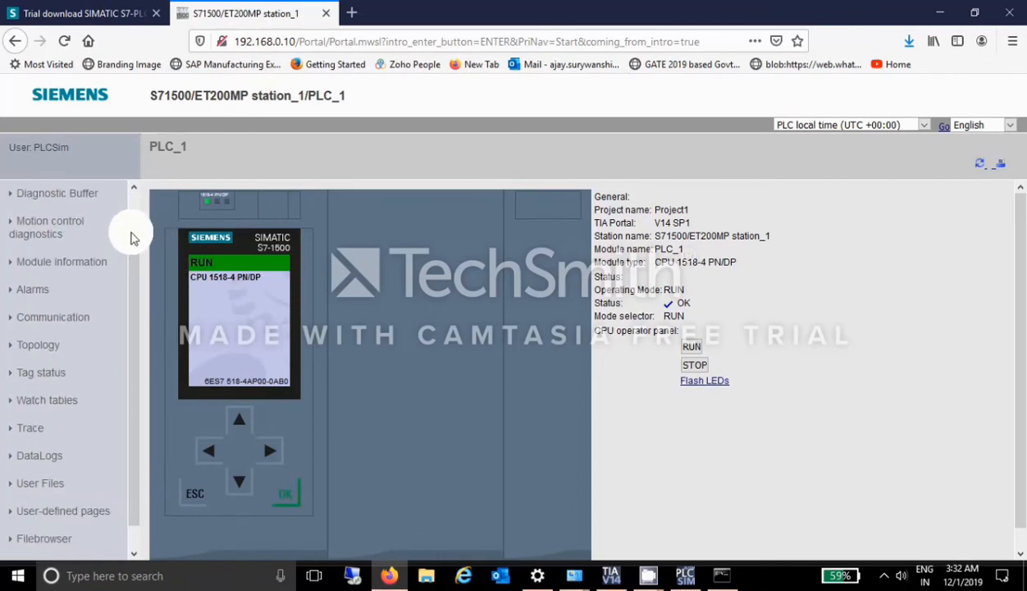
scroll(82, 321, up, 3)
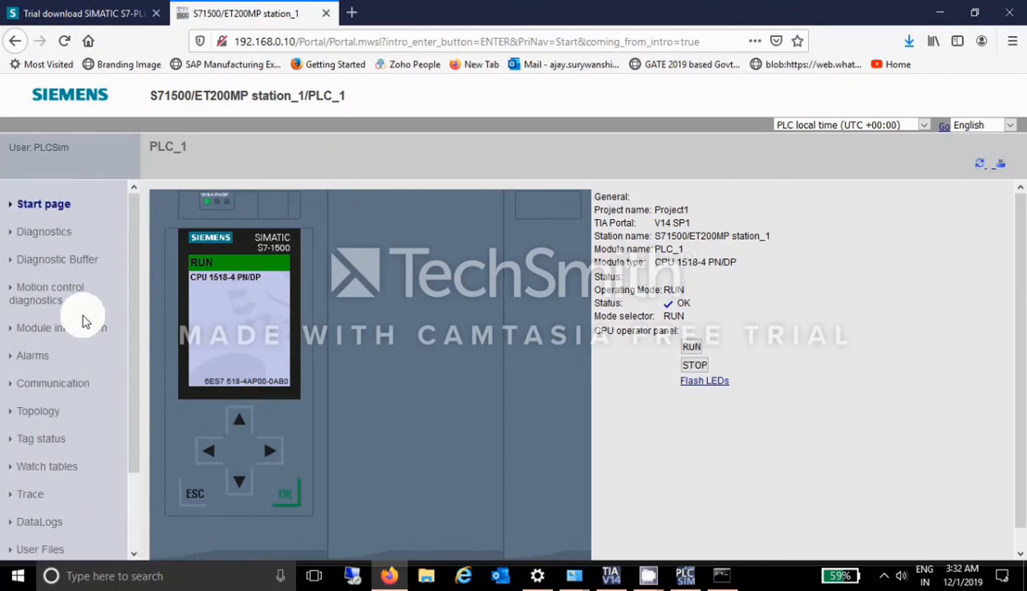
scroll(82, 321, down, 3)
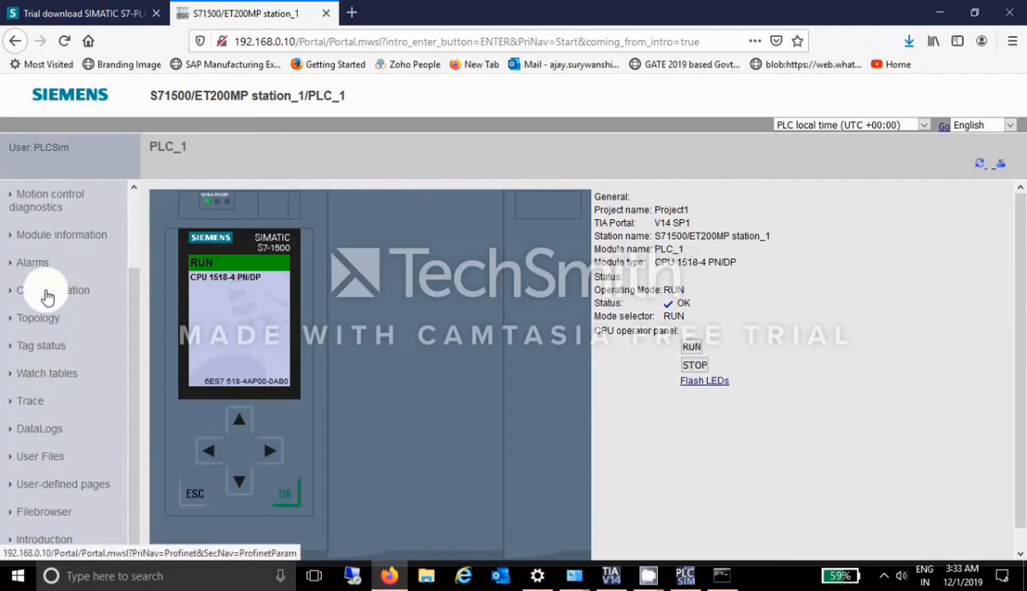
scroll(46, 295, up, 2)
scroll(50, 238, up, 1)
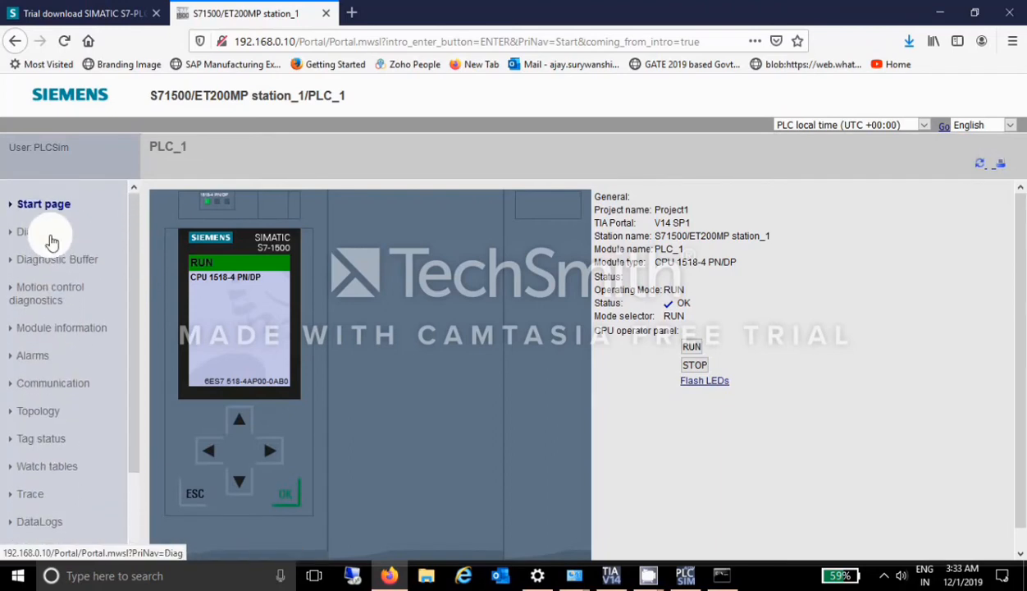
scroll(50, 237, down, 3)
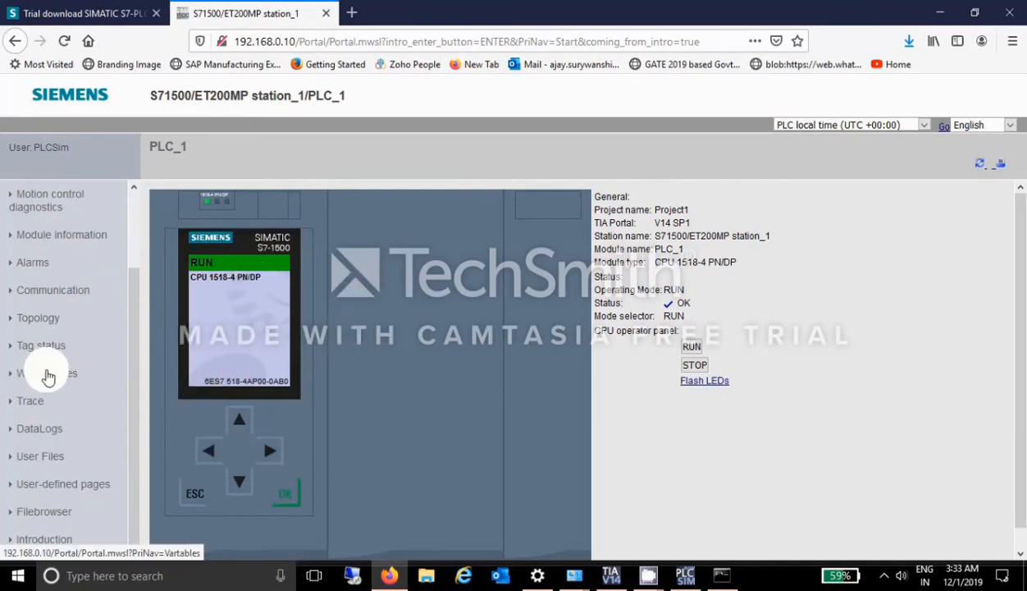
Open the Tag status page and monitor the tag 'start' with the display format Bool.
click(20, 351)
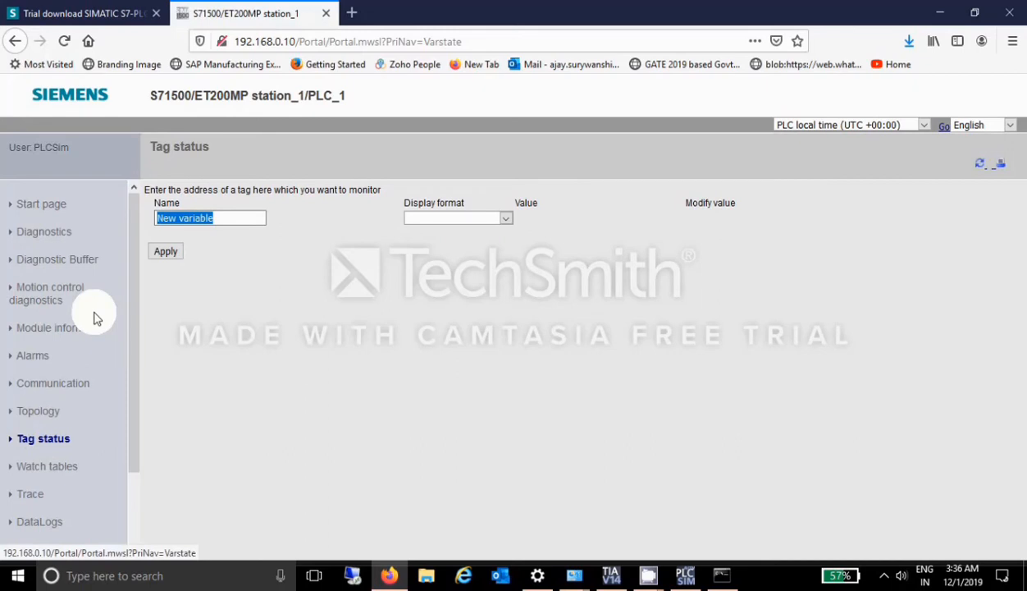
key(shift+Left)
key(shift+Left)
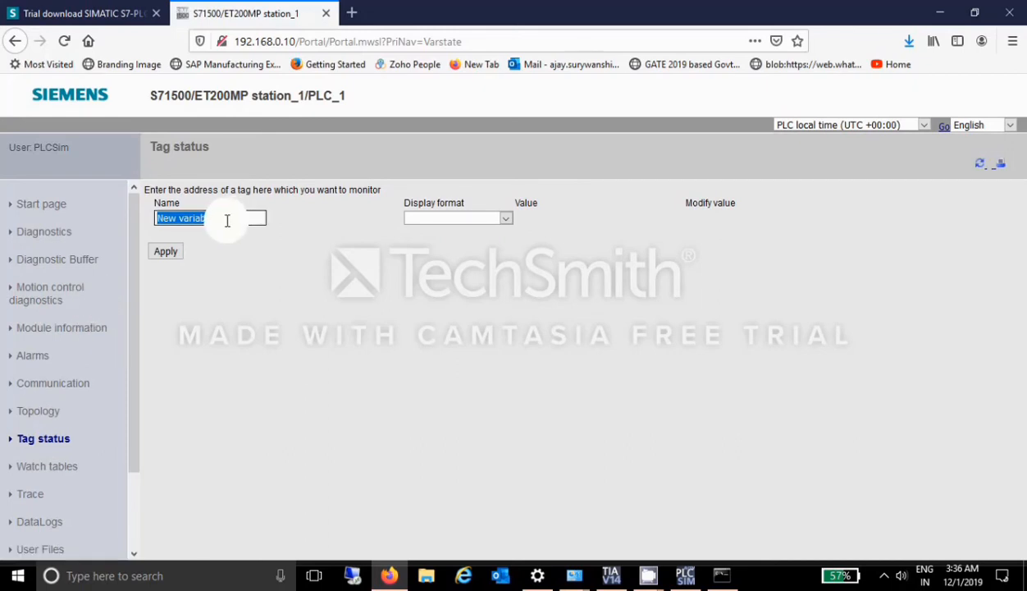
text(s)
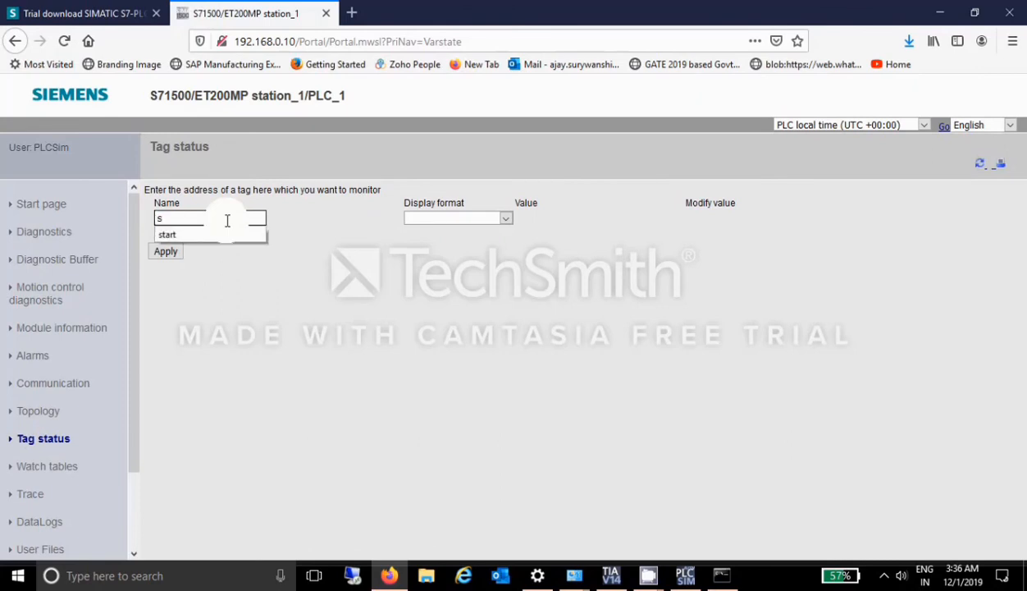
click(188, 236)
click(435, 219)
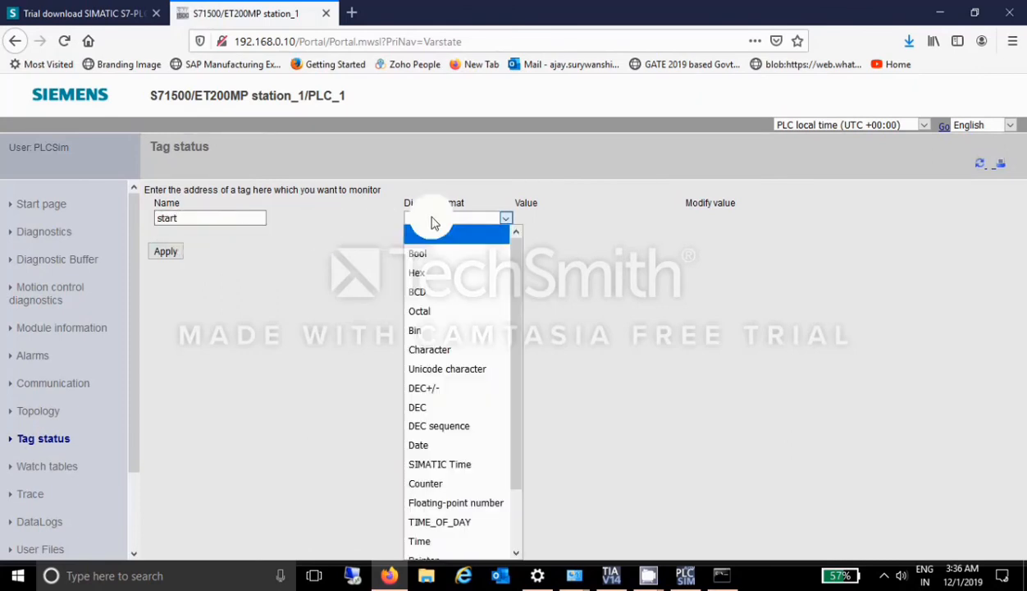
click(427, 259)
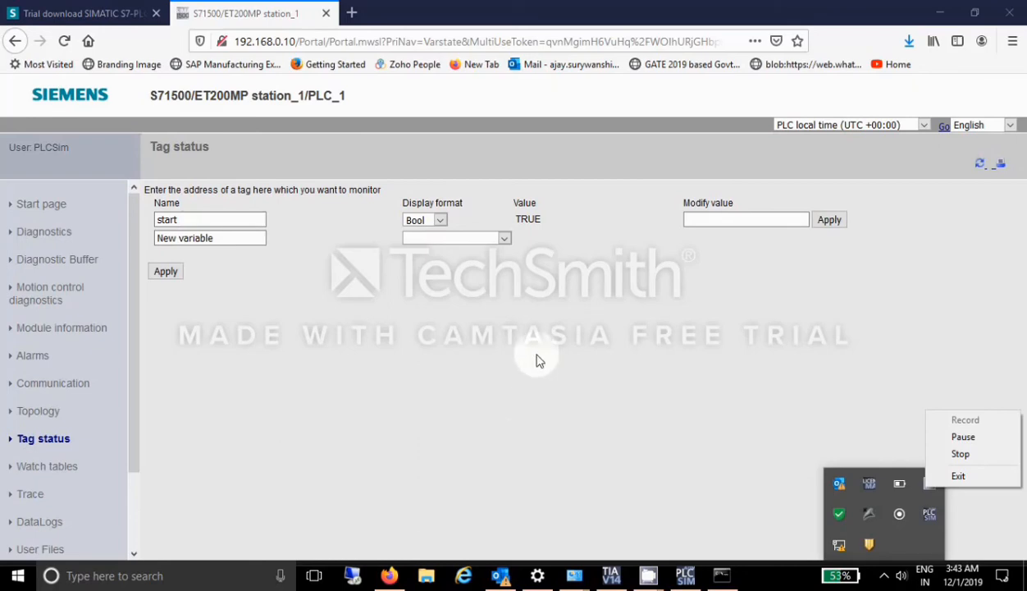
Switch to TIA Portal to inspect the start contact in Network 1, and return to the Tag status page in Firefox.
click(614, 576)
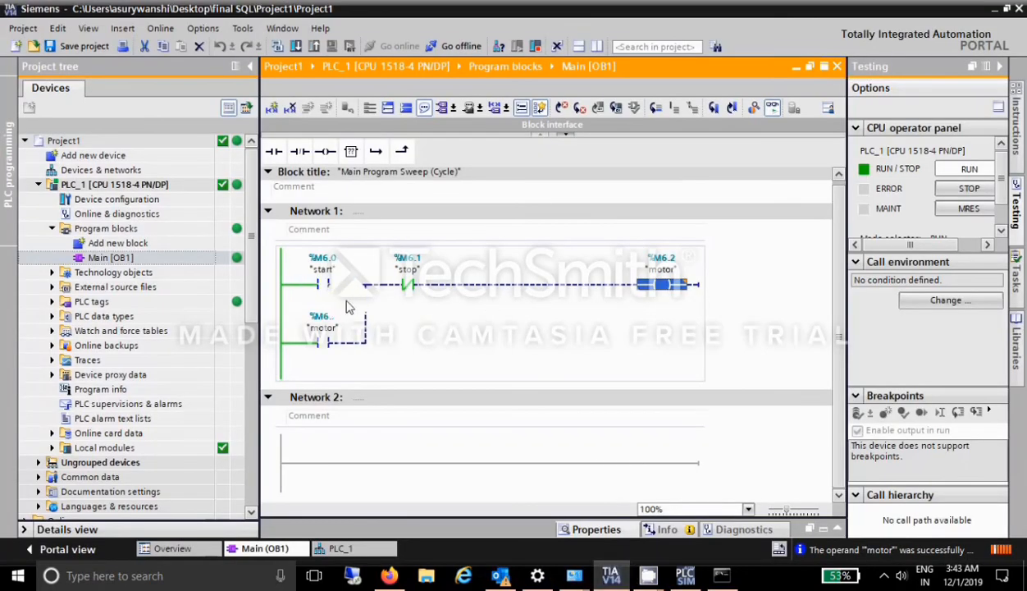
click(328, 282)
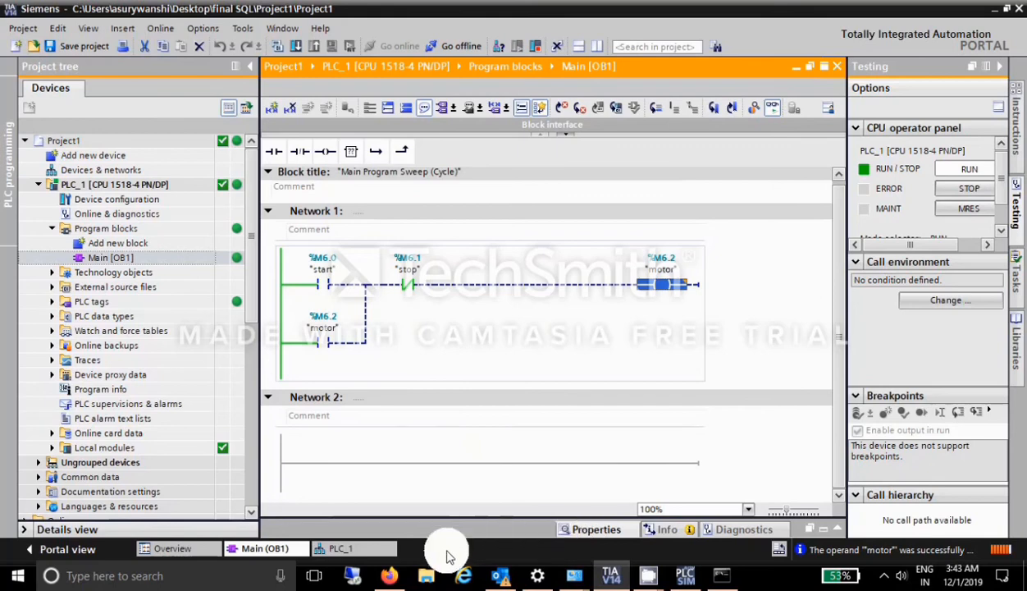
click(390, 577)
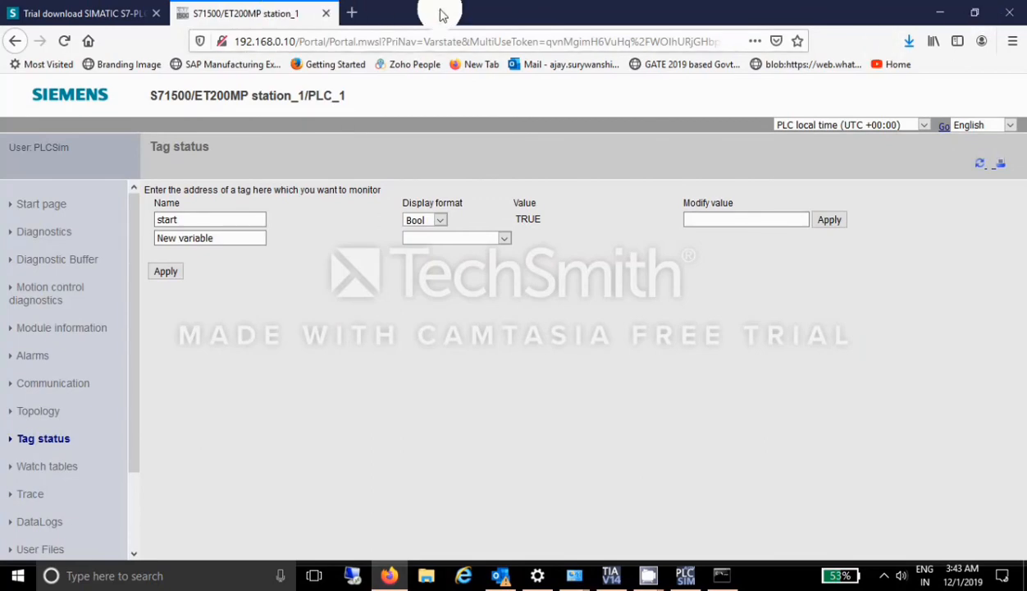
Shrink and reposition the Firefox window so the Tag status page sits beside the start contact in TIA Portal's Network 1.
drag(441, 14, 490, 376)
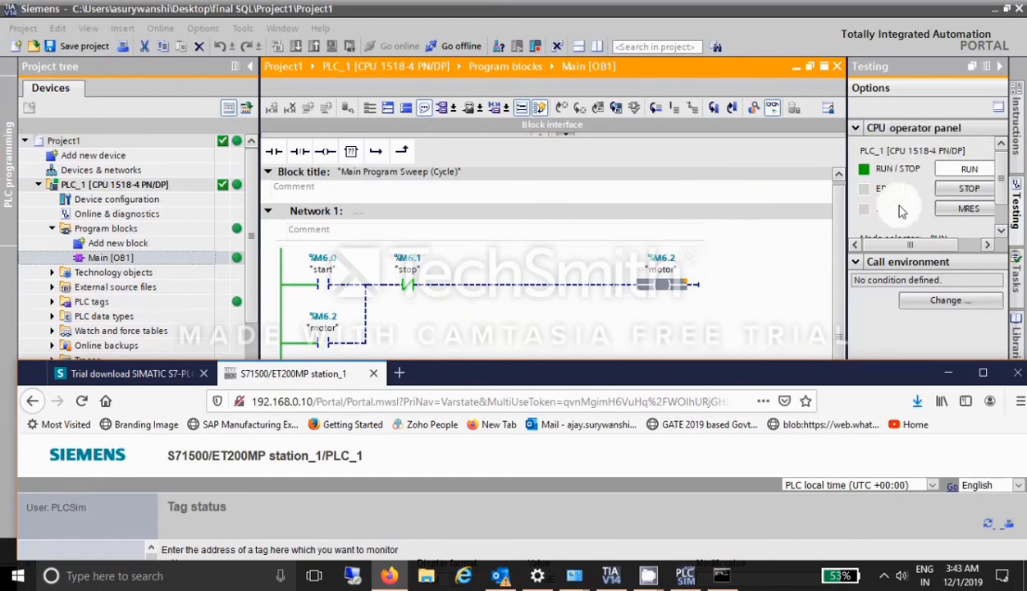
click(845, 247)
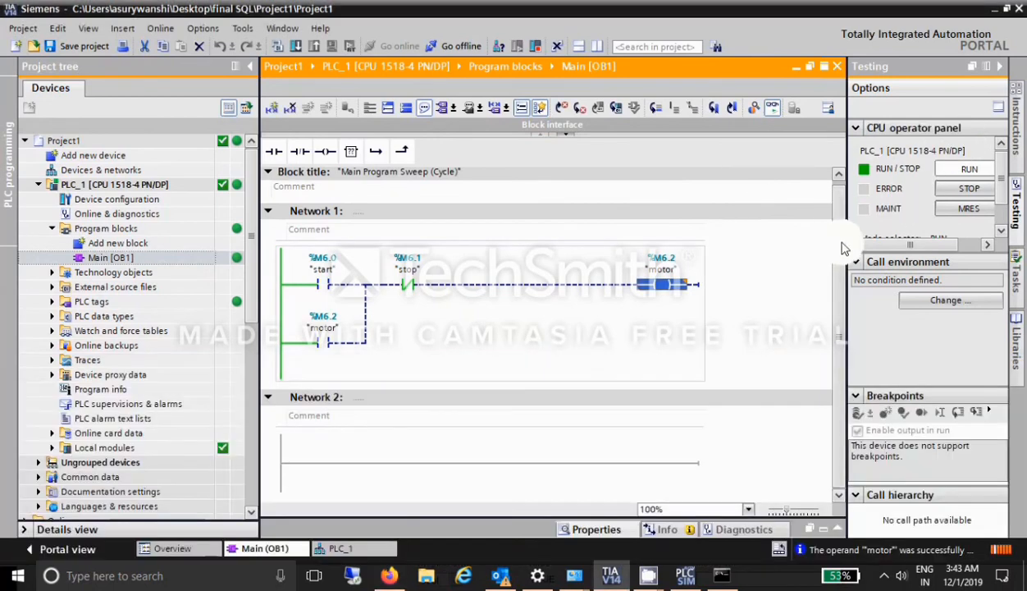
click(389, 576)
drag(574, 415, 698, 123)
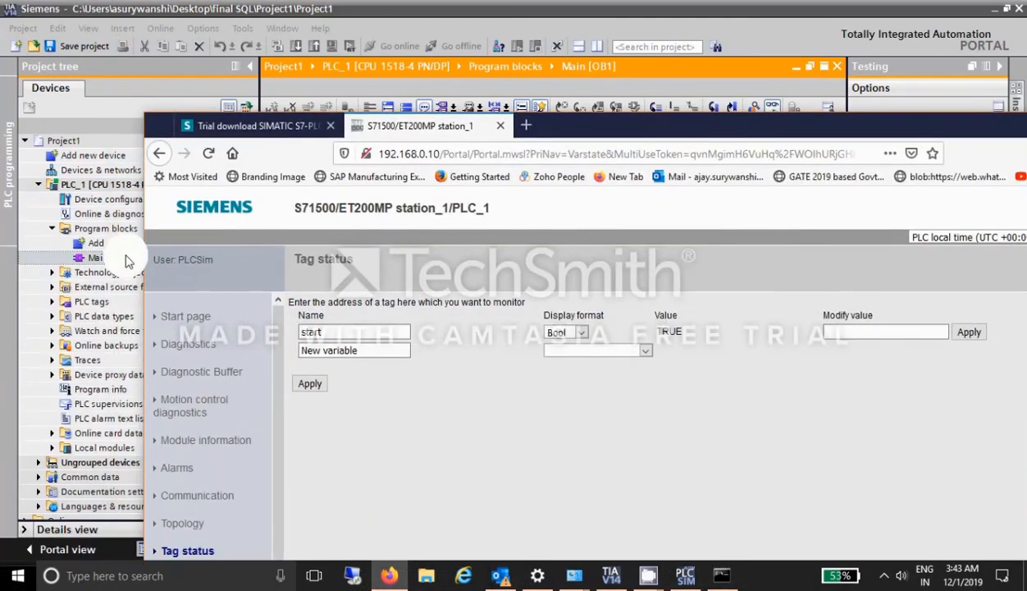
drag(142, 218, 416, 226)
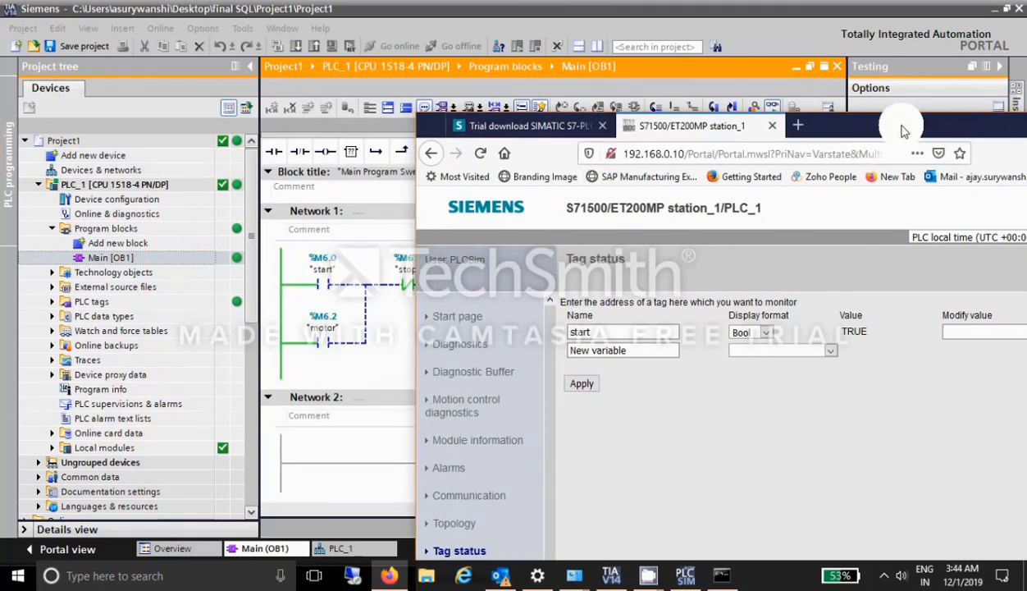
drag(910, 121, 608, 39)
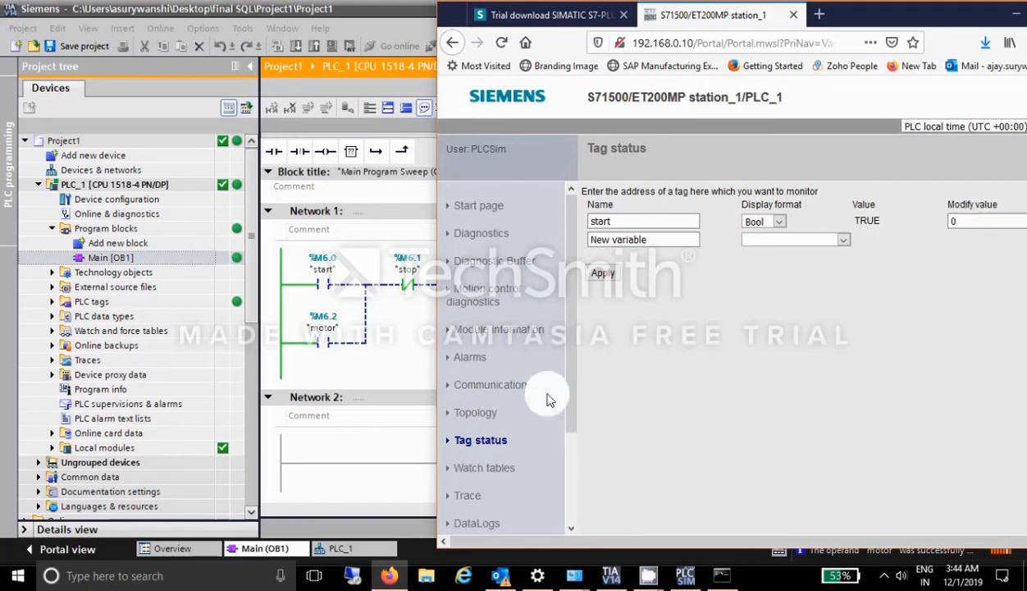
Modify the tag 'start' to 1 on the Tag status page and apply the value to the PLC.
drag(853, 20, 745, 27)
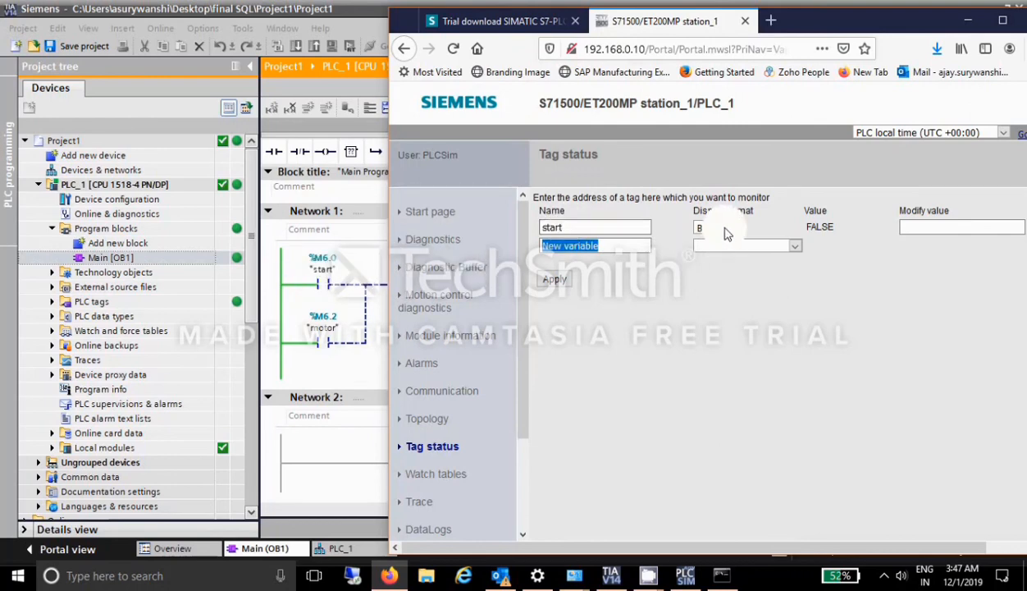
click(926, 230)
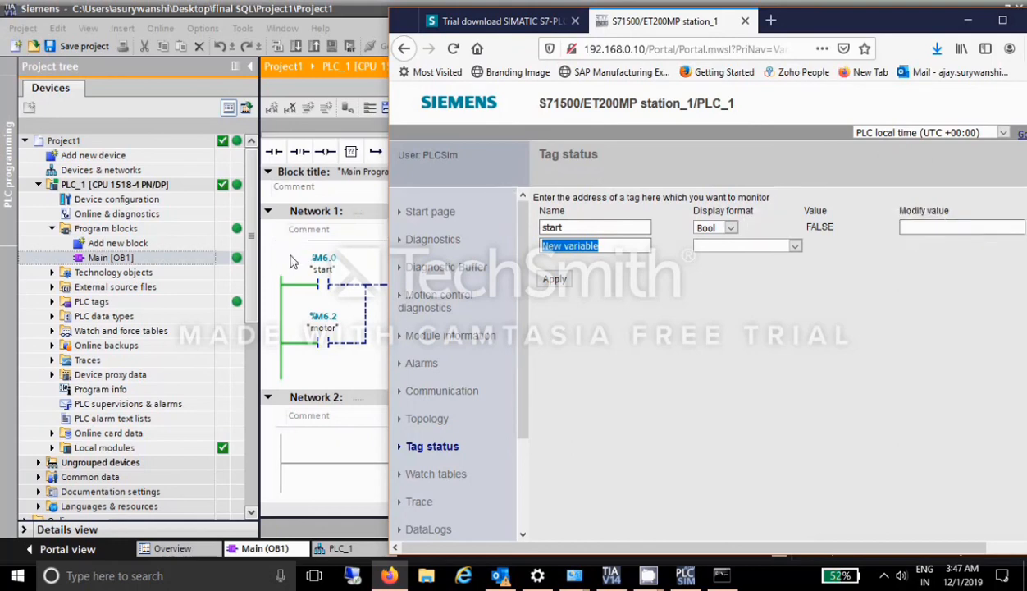
click(920, 227)
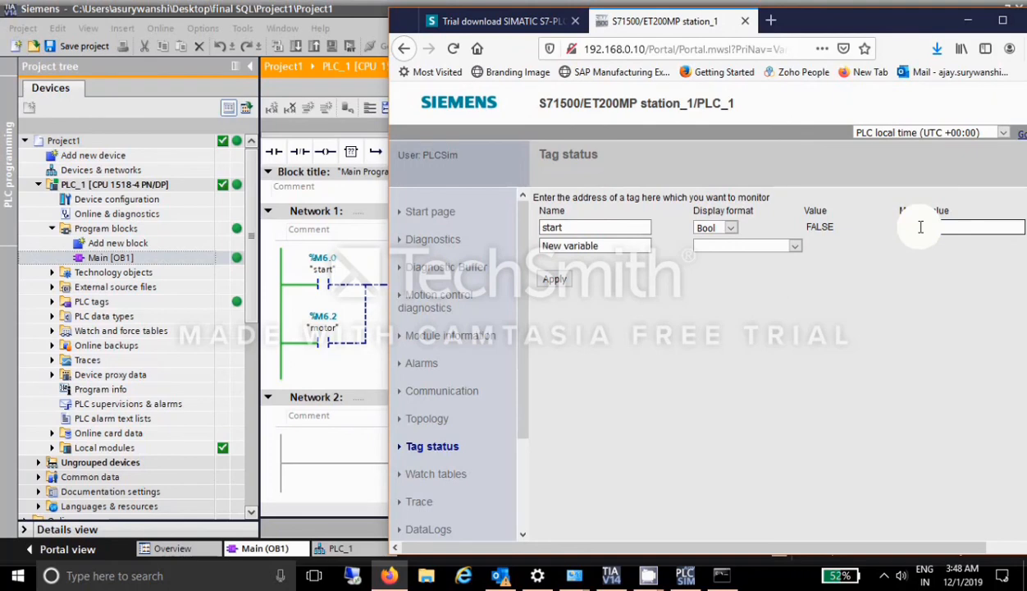
text(1)
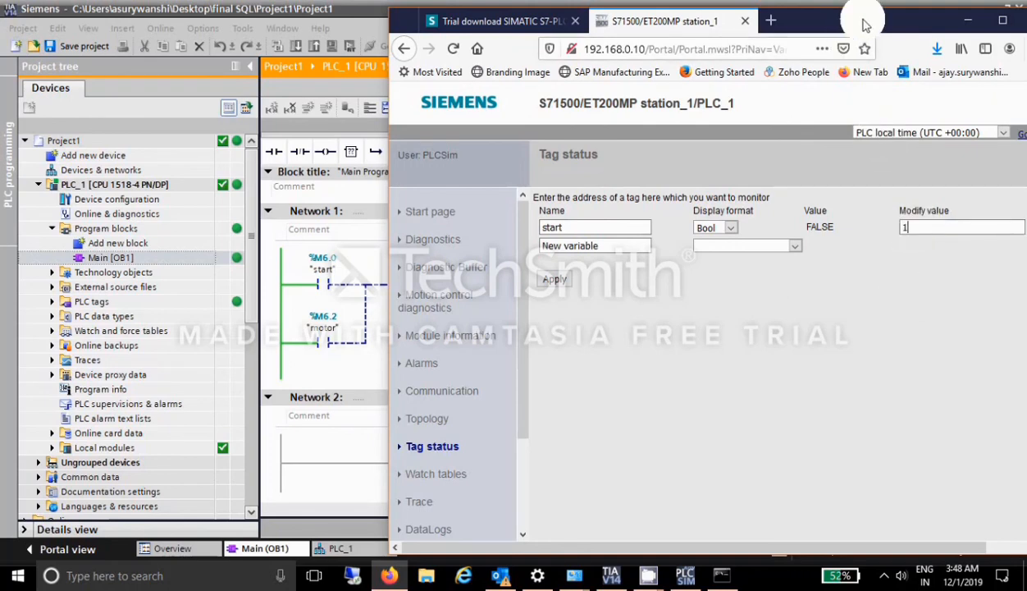
drag(864, 25, 815, 27)
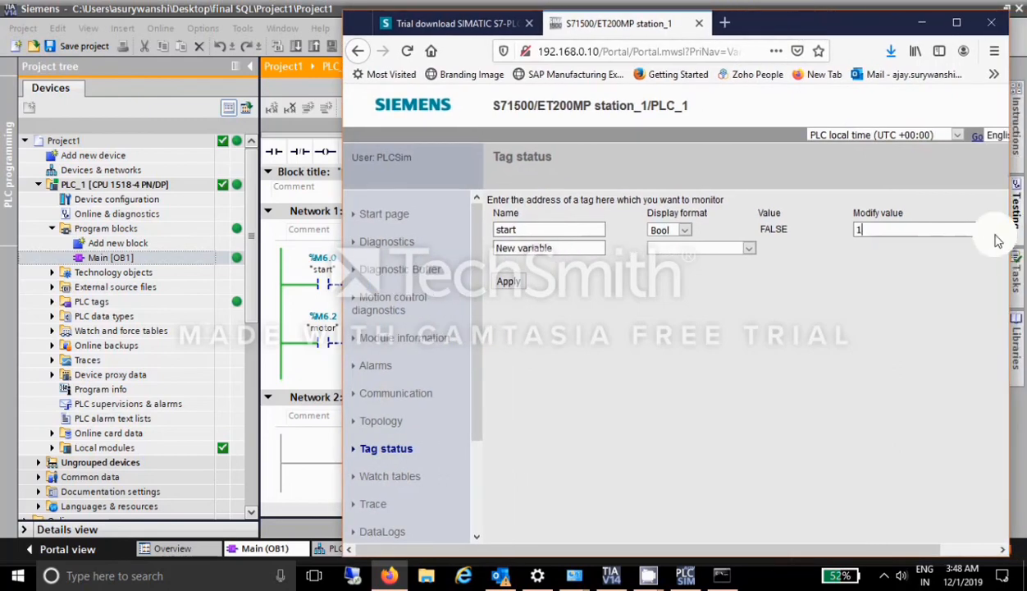
click(996, 233)
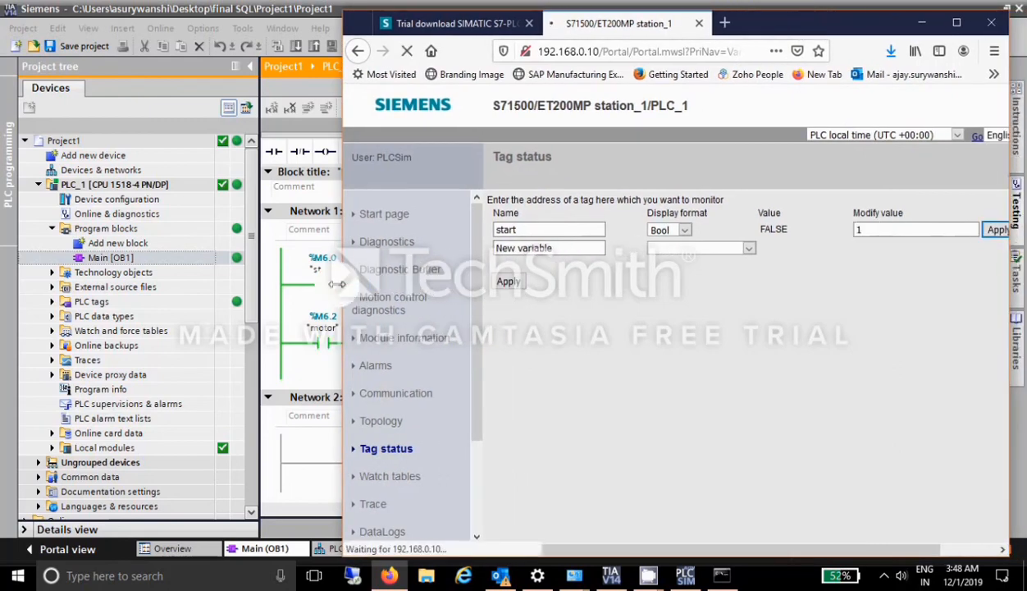
Minimize Firefox to inspect Network 1 in TIA Portal and the active instance in the PLCSIM Advanced control panel, then minimize both windows.
click(924, 26)
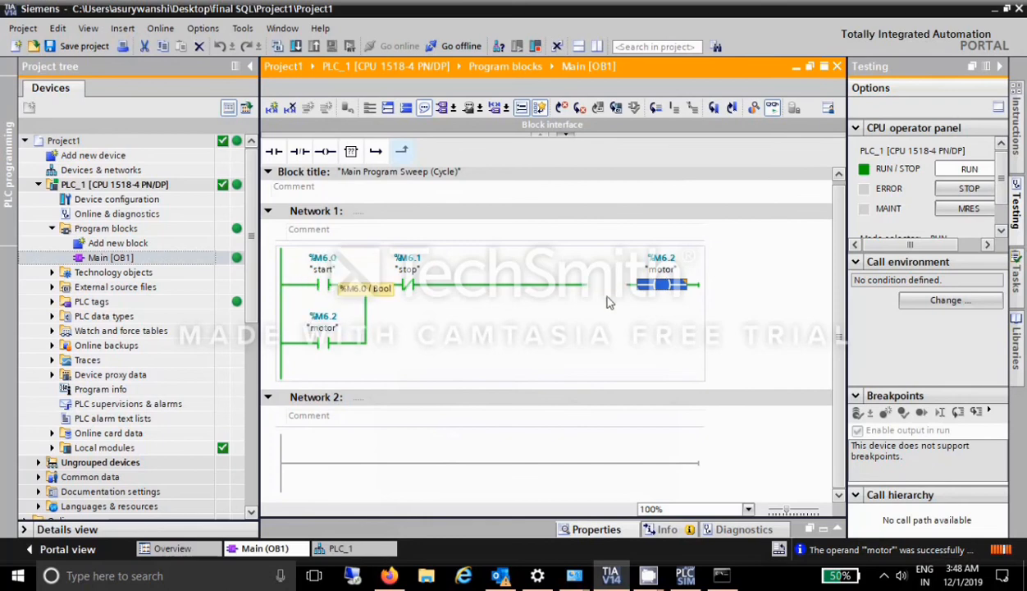
click(696, 577)
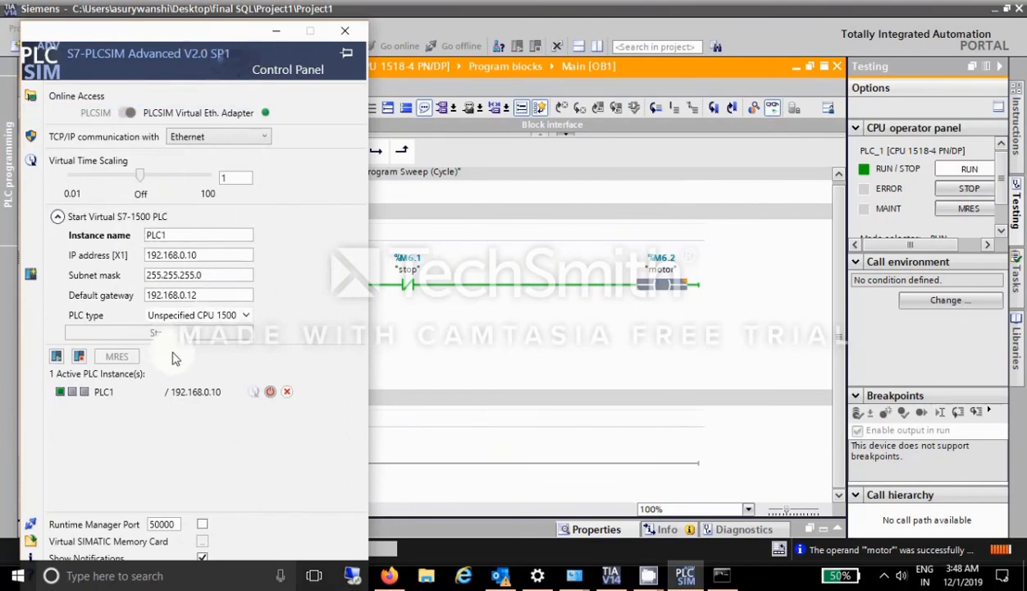
click(271, 33)
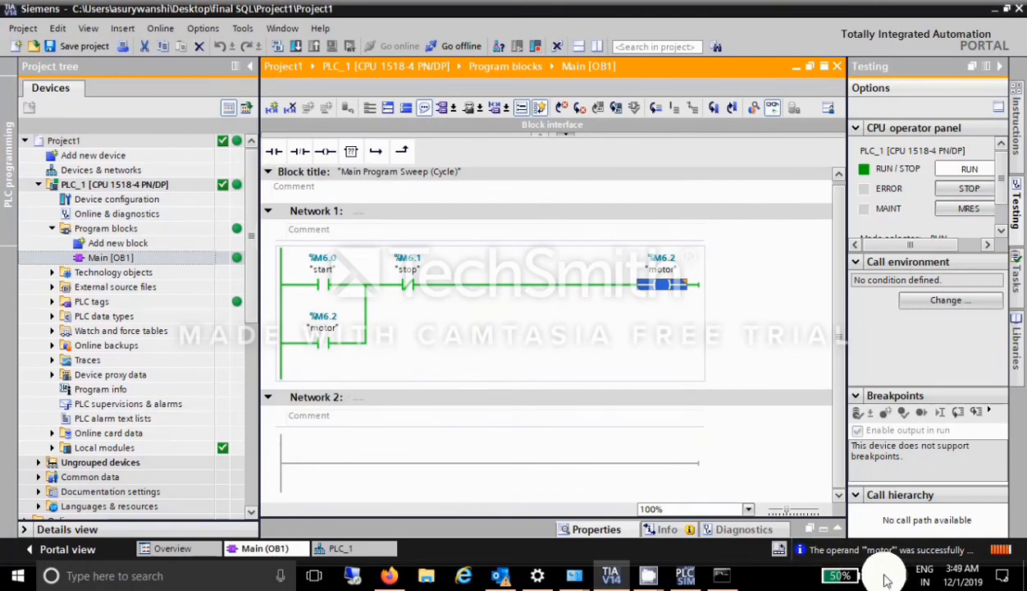
click(1000, 18)
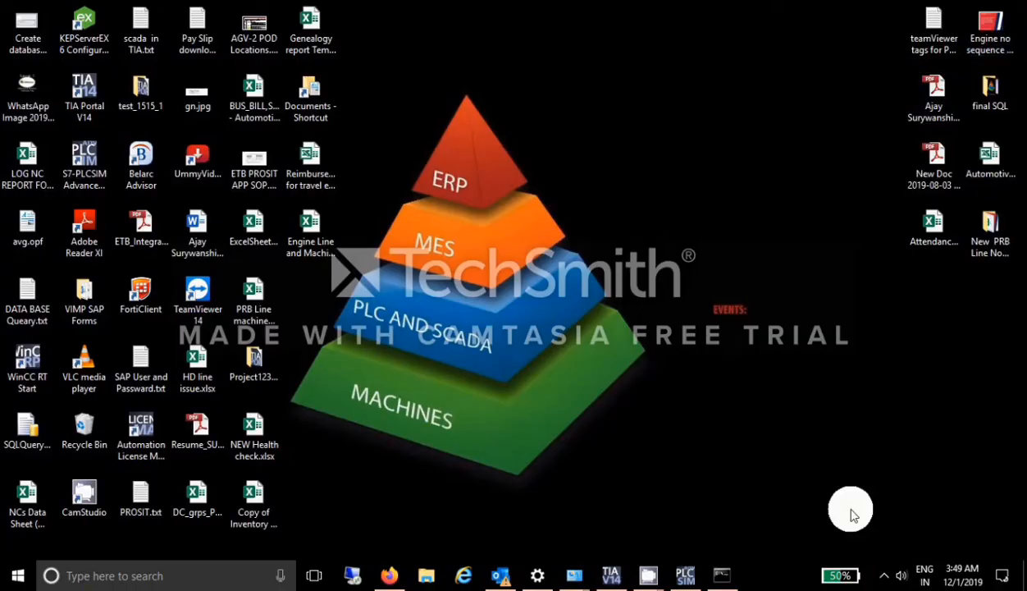